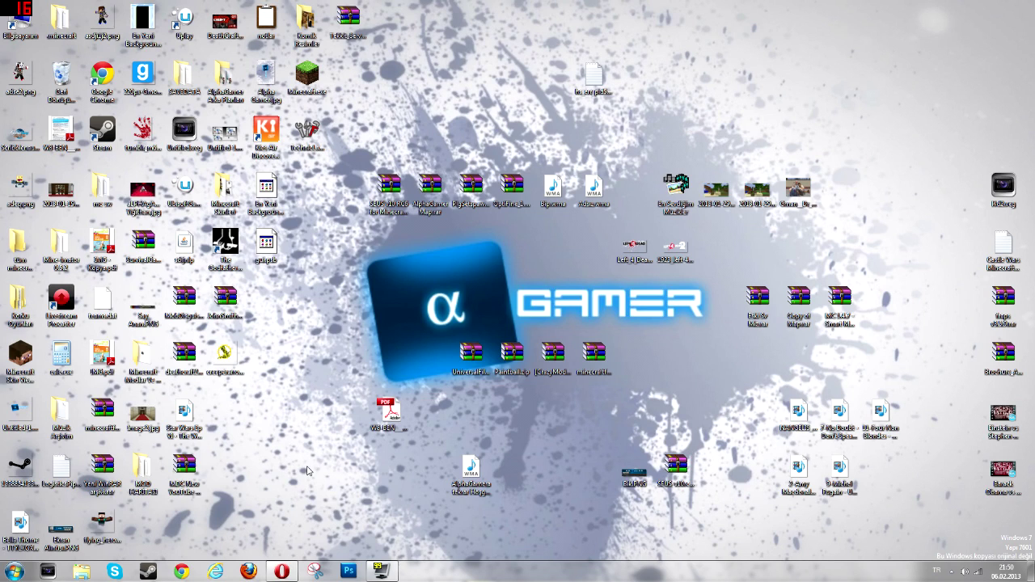
right_click(307, 319)
left_click(344, 369)
right_click(358, 303)
left_click(394, 349)
right_click(360, 249)
left_click(388, 293)
Switch to Opera and examine the minecraftforge Downloads build list, checking each build's date and supported Minecraft version.
left_click(281, 571)
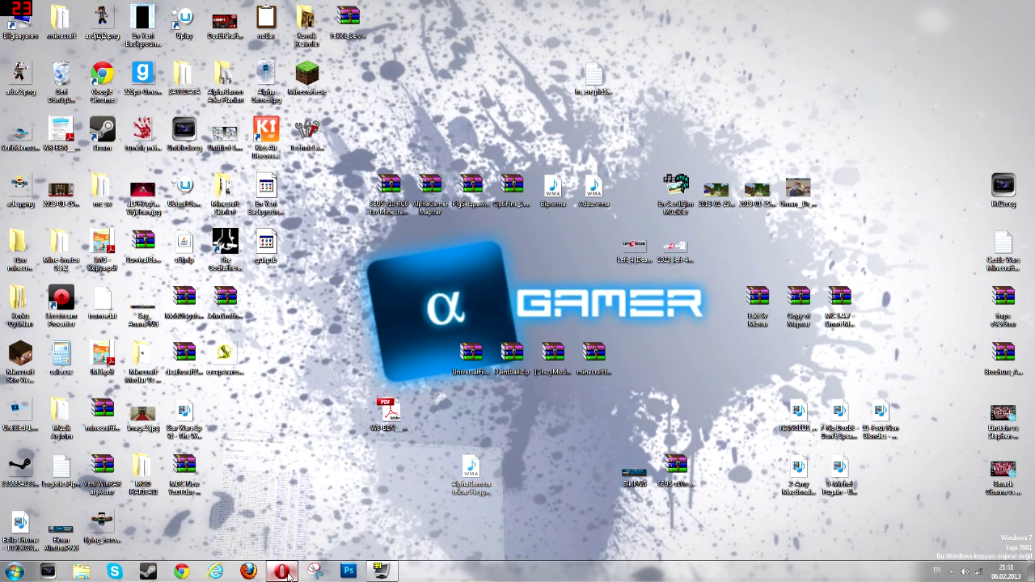
left_click_drag(100, 47, 240, 67)
left_click(224, 101)
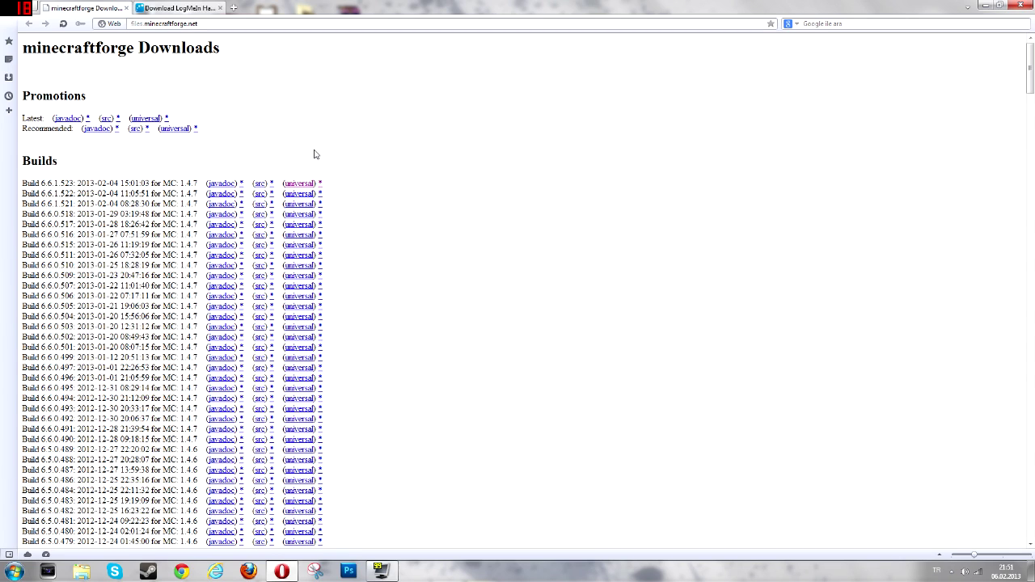
left_click_drag(45, 182, 162, 183)
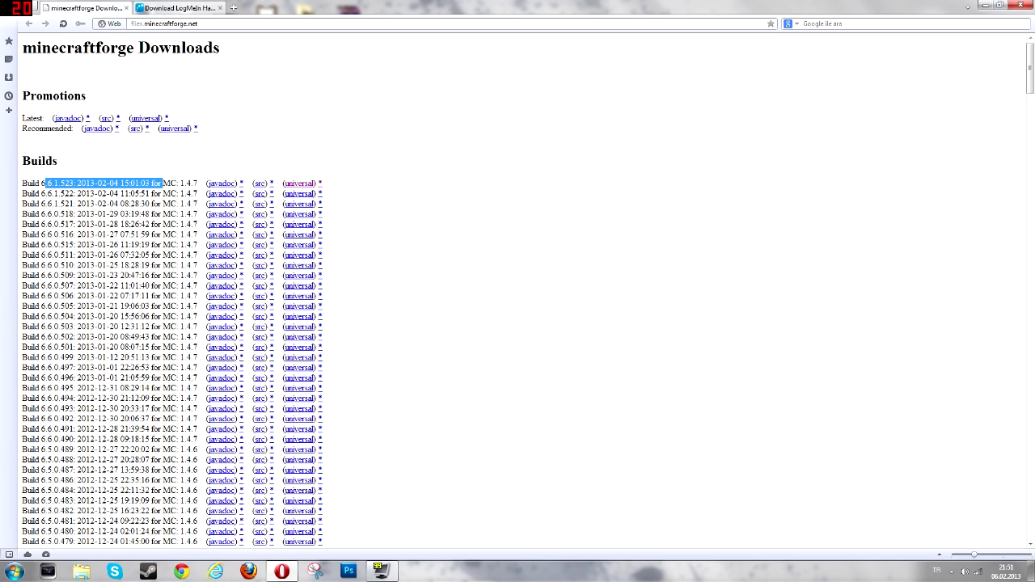
left_click(270, 144)
left_click_drag(186, 183, 252, 184)
left_click(270, 143)
scroll(270, 143, "down", 4)
scroll(528, 291, "down", 4)
left_click_drag(200, 266, 146, 266)
left_click(145, 266)
scroll(146, 266, "up", 7)
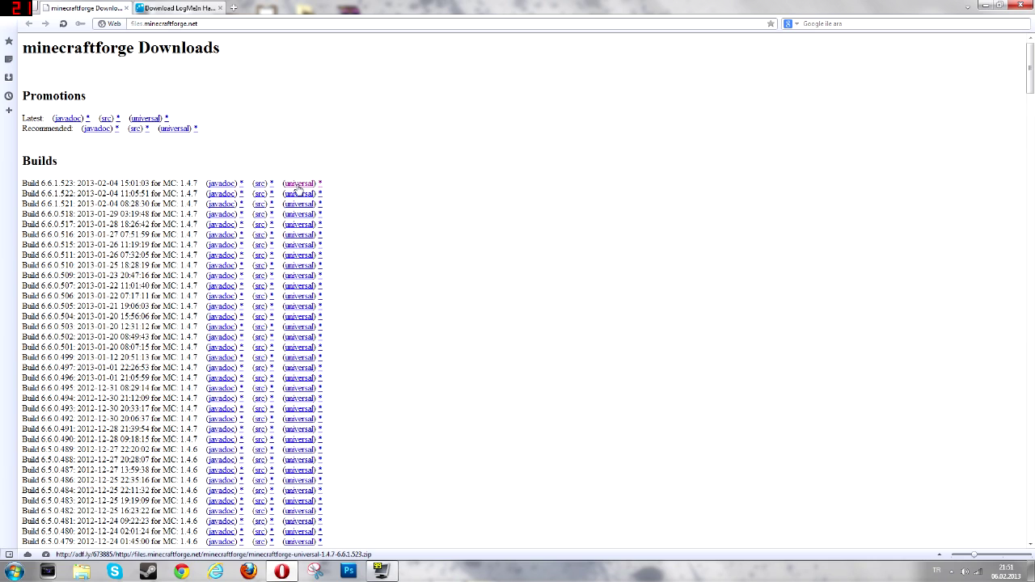
Open the universal download link of Forge build 6.6.1.523, close its page, and minimize the browser.
left_click(297, 186)
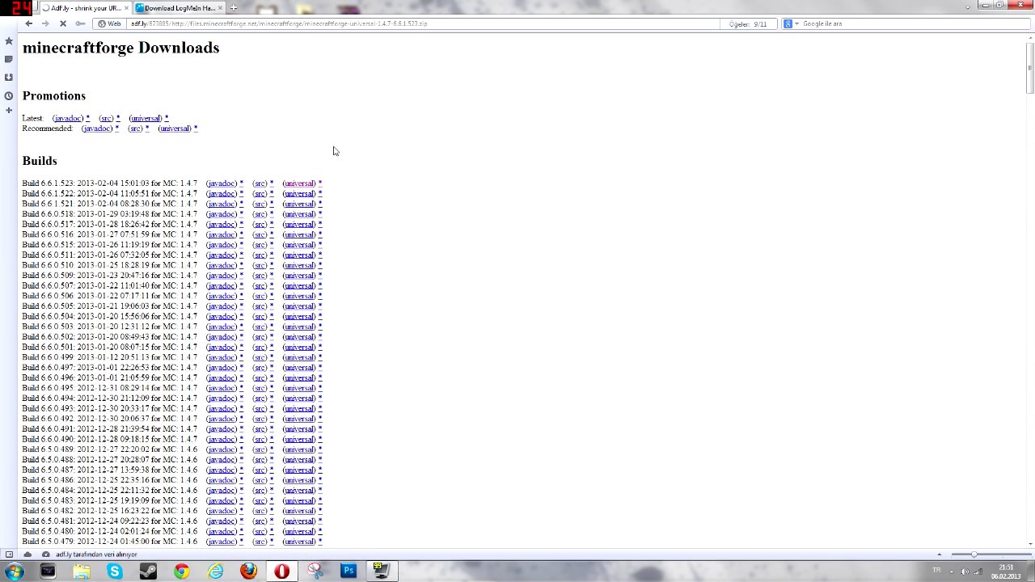
left_click(127, 7)
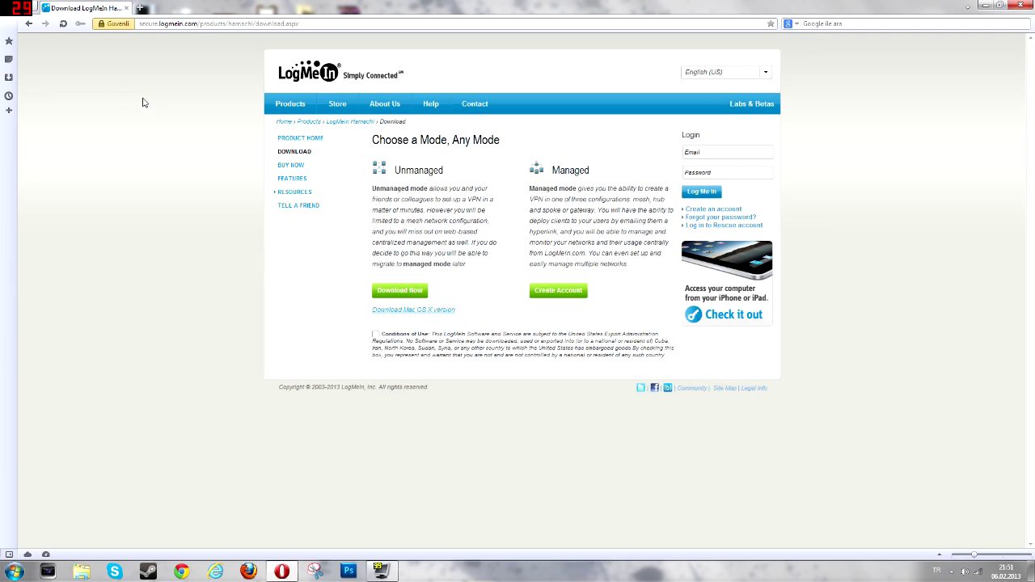
left_click(981, 6)
Open the minecraftforge-universal-1.4.7-6.6.1.523.zip archive from the desktop, dismiss the licence reminder, and move the archive window aside.
left_click(601, 358)
double_click(601, 358)
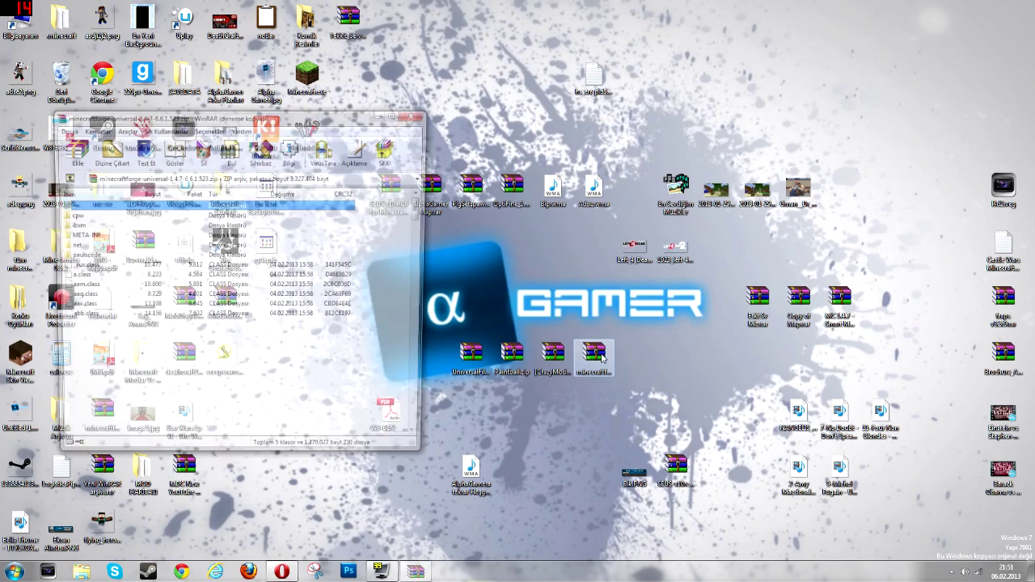
left_click_drag(349, 108, 349, 110)
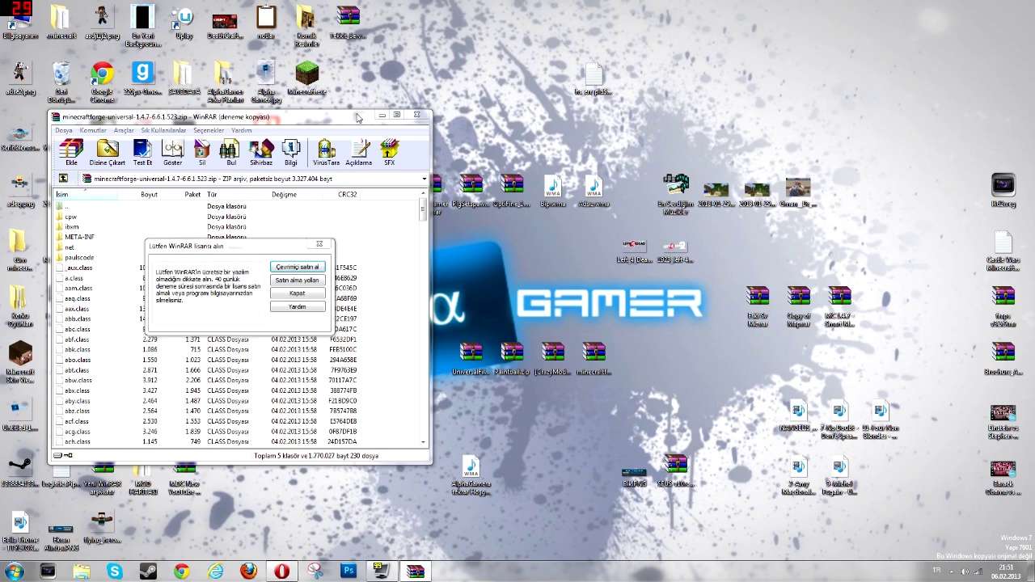
key("Escape")
left_click_drag(335, 120, 797, 121)
Open the Roaming folder using %appdata% and place its window beside the Forge archive.
left_click(14, 571)
key("super")
key("super")
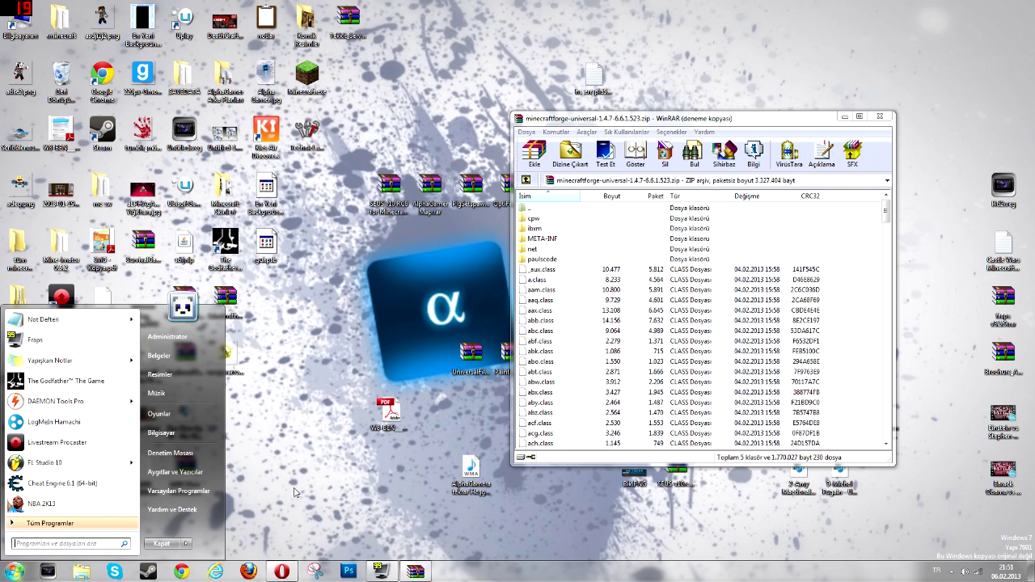
type("%")
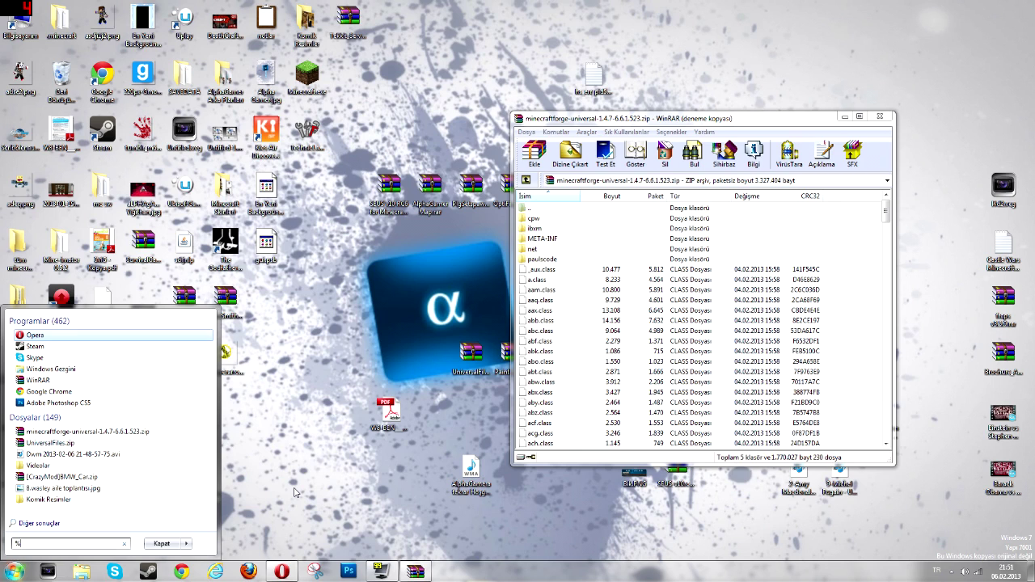
type("ppdata%")
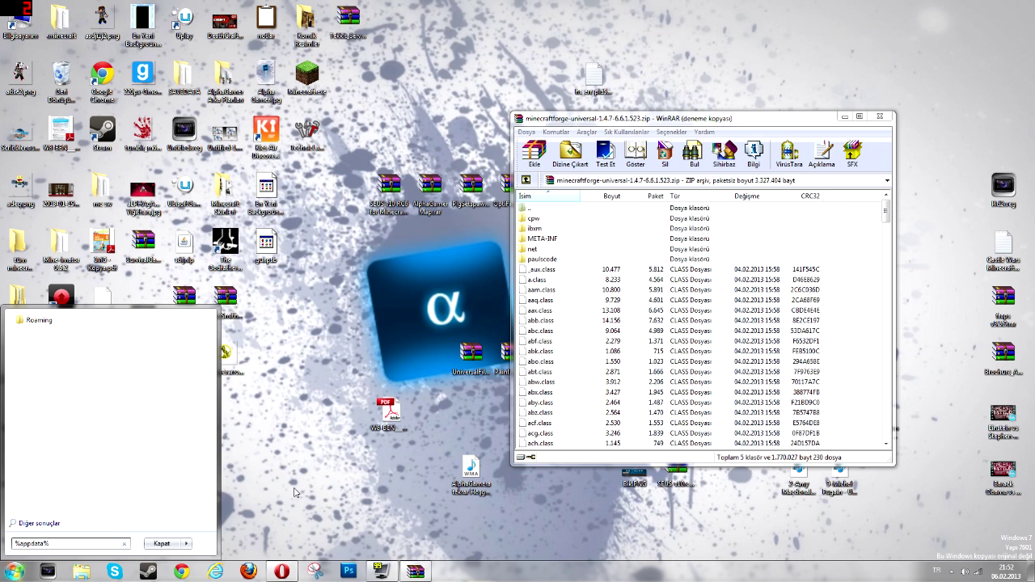
key("Return")
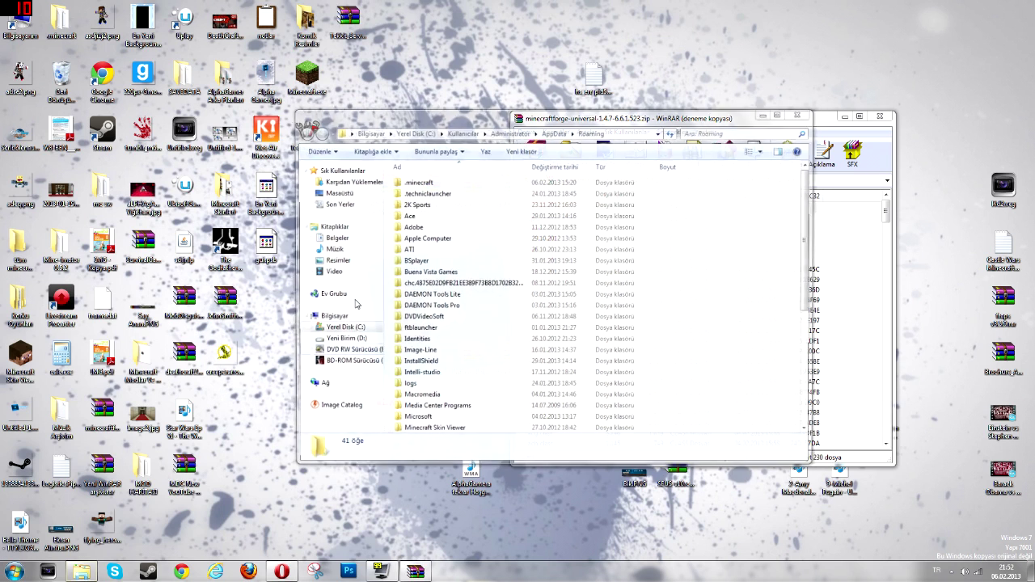
left_click_drag(410, 102, 187, 130)
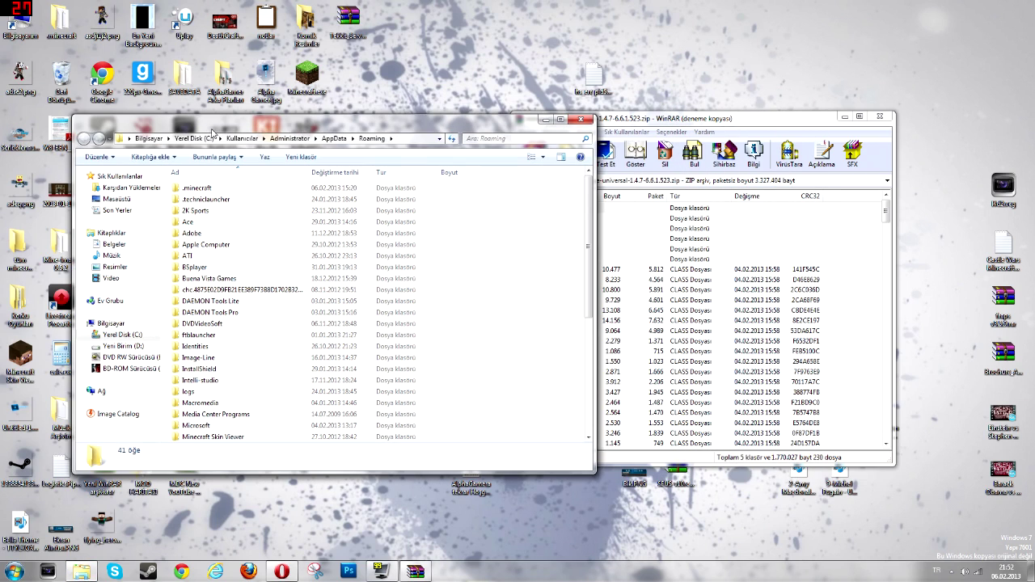
Open the bin folder inside .minecraft and move the Forge archive window further away from it.
double_click(227, 191)
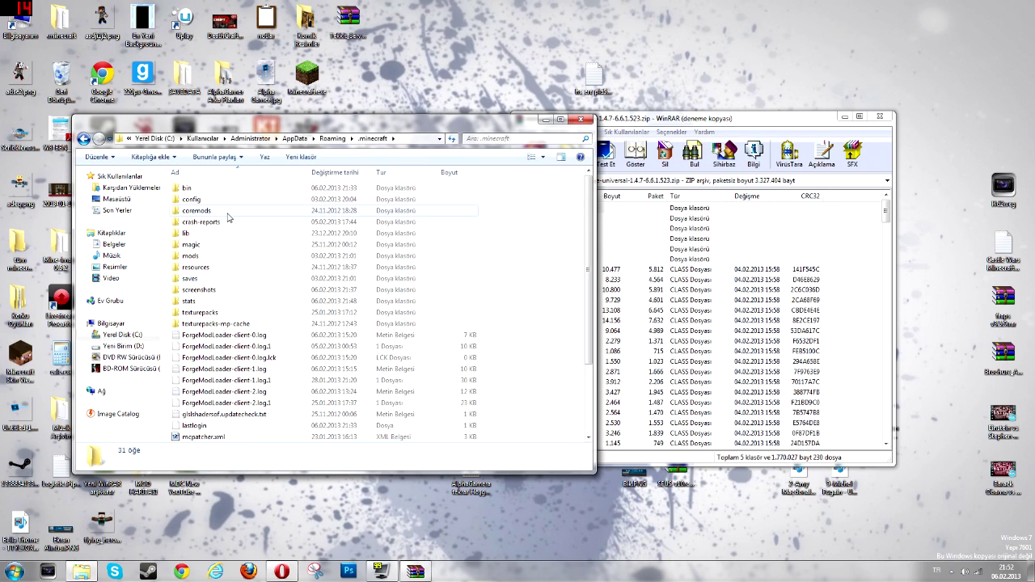
double_click(201, 188)
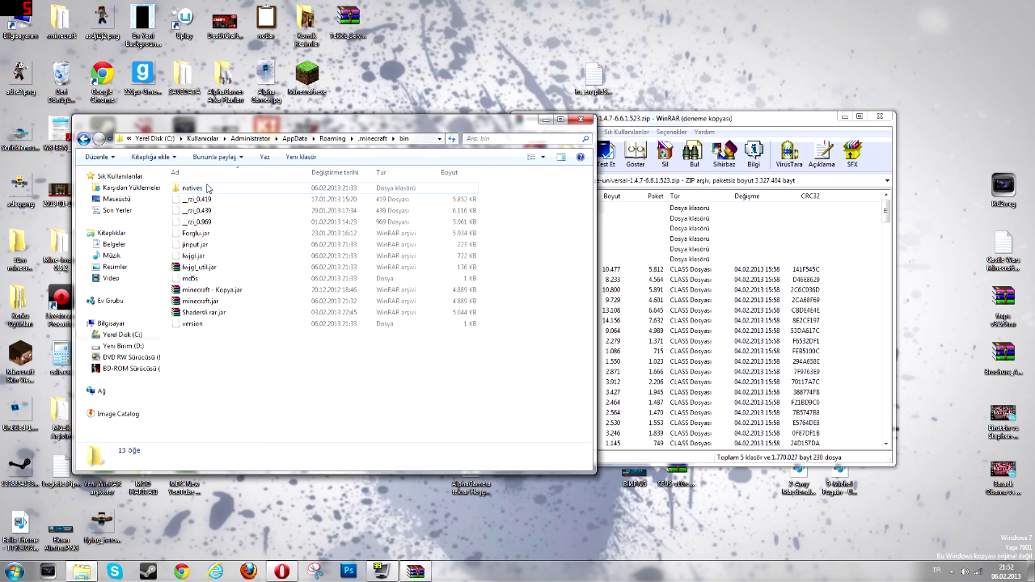
left_click_drag(764, 124, 815, 129)
left_click(341, 350)
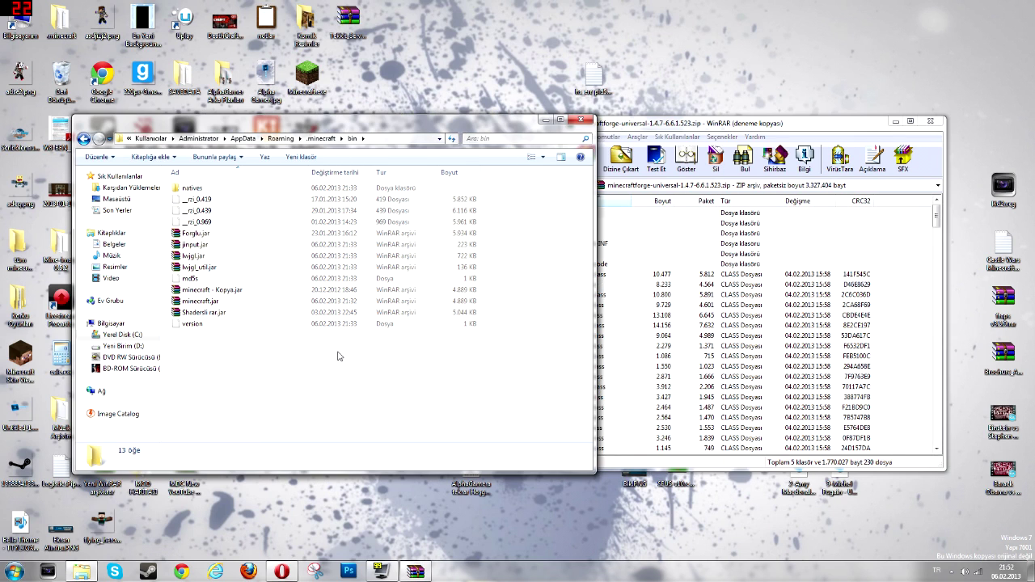
Open minecraft.jar with WinRAR archiver, dismiss the licence reminder, and place its window next to the Forge archive.
right_click(215, 302)
mouse_move(308, 398)
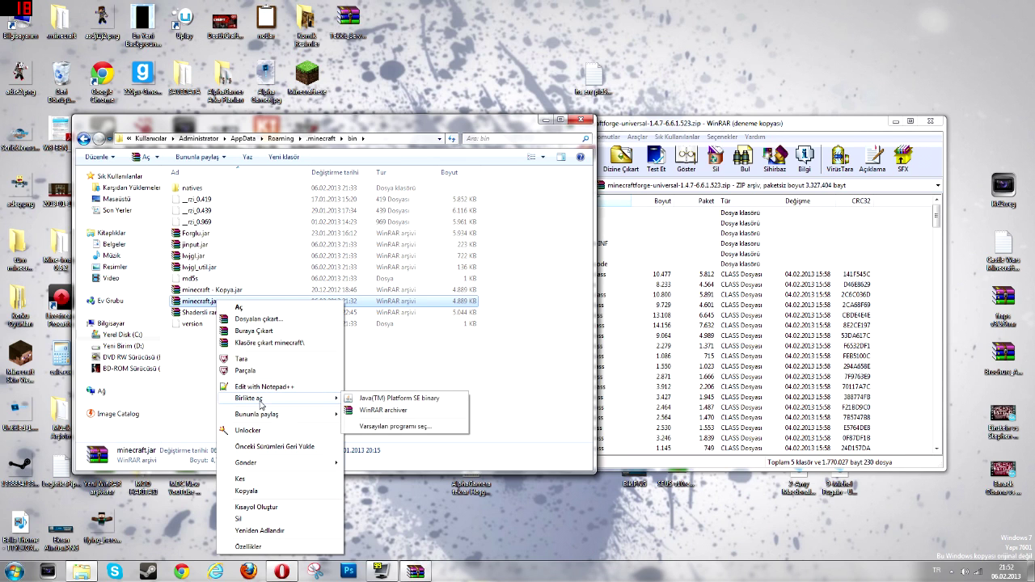
left_click(364, 412)
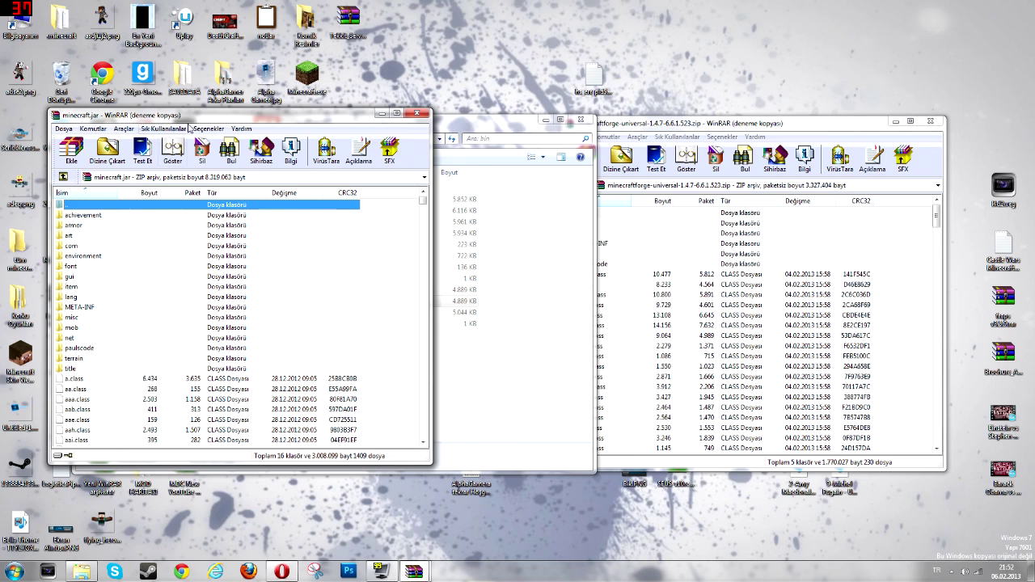
left_click(413, 242)
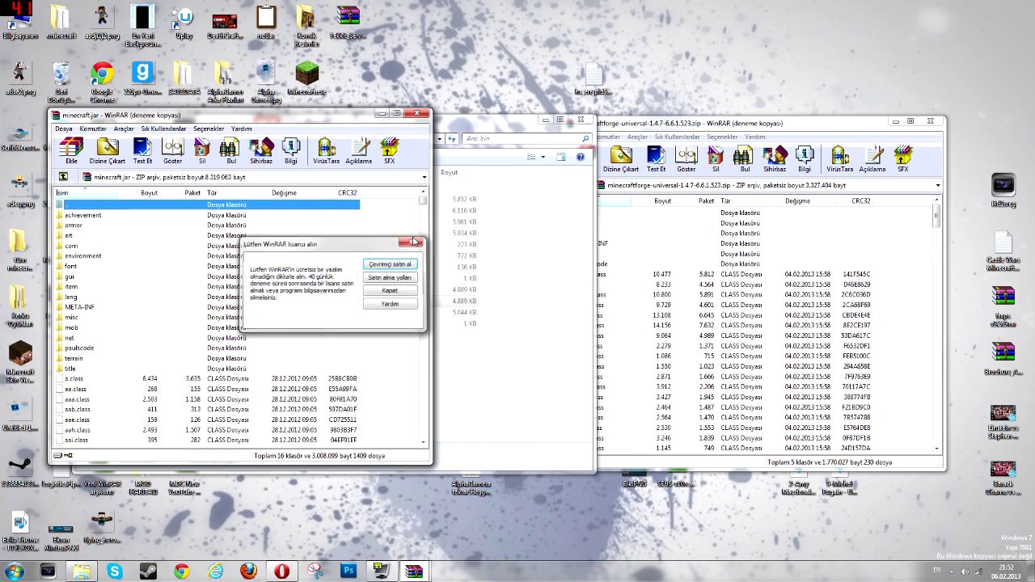
left_click_drag(338, 123, 444, 130)
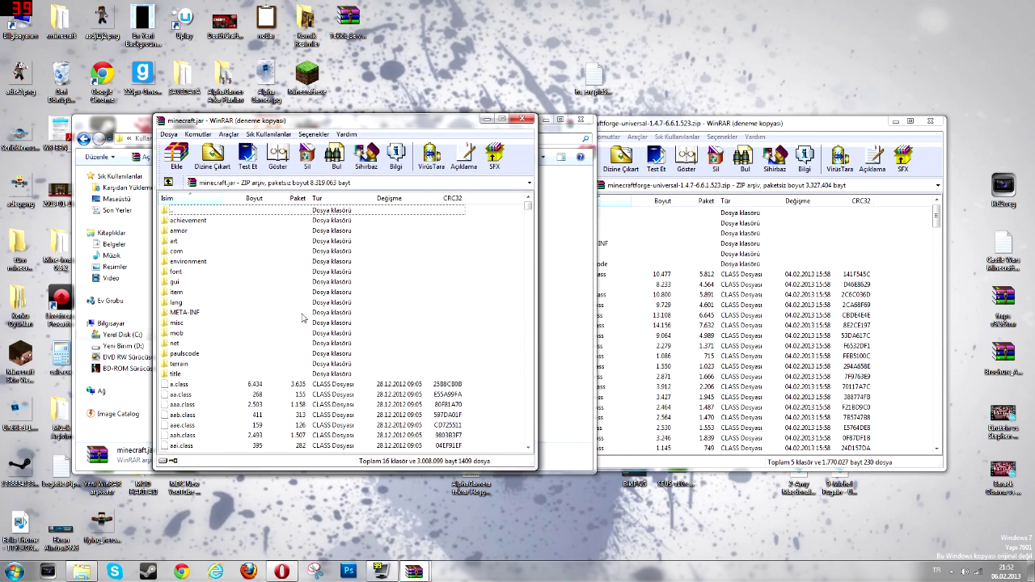
Examine the META-INF folders in minecraft.jar and the Forge archive with both archive windows fully in view.
left_click(197, 317)
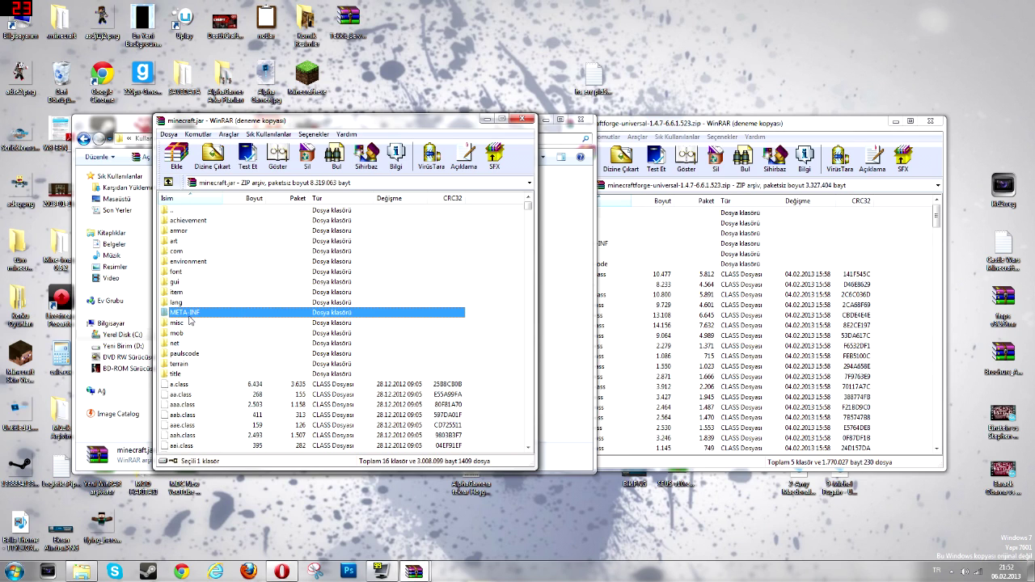
left_click(510, 332)
right_click(495, 322)
left_click(499, 283)
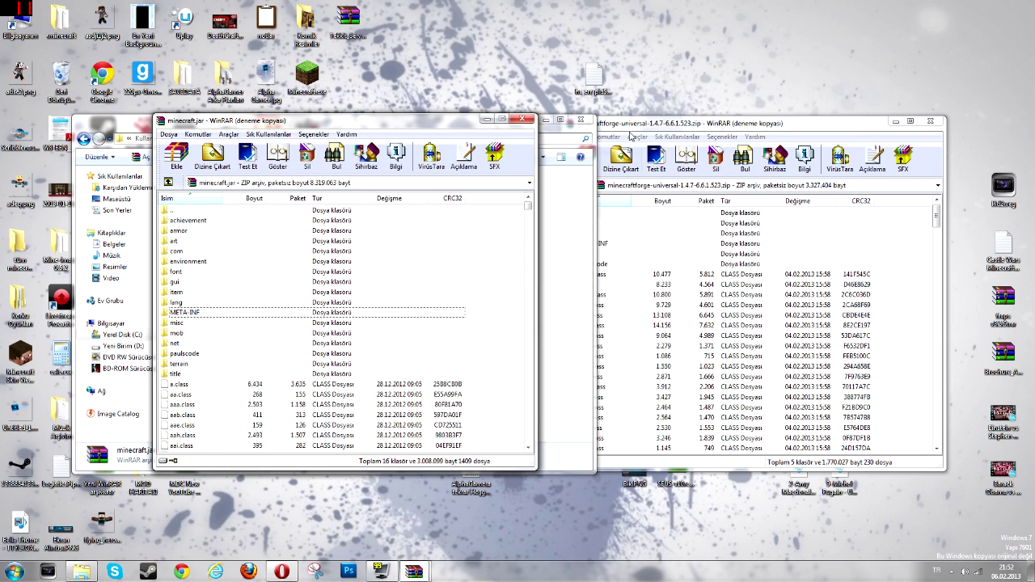
left_click_drag(629, 136, 622, 128)
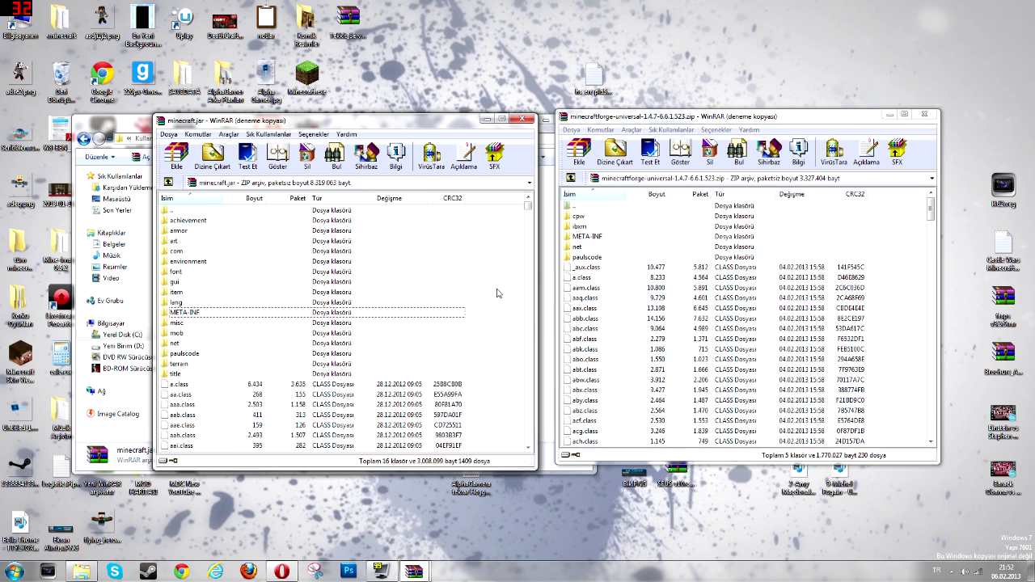
left_click_drag(629, 120, 629, 122)
left_click(885, 227)
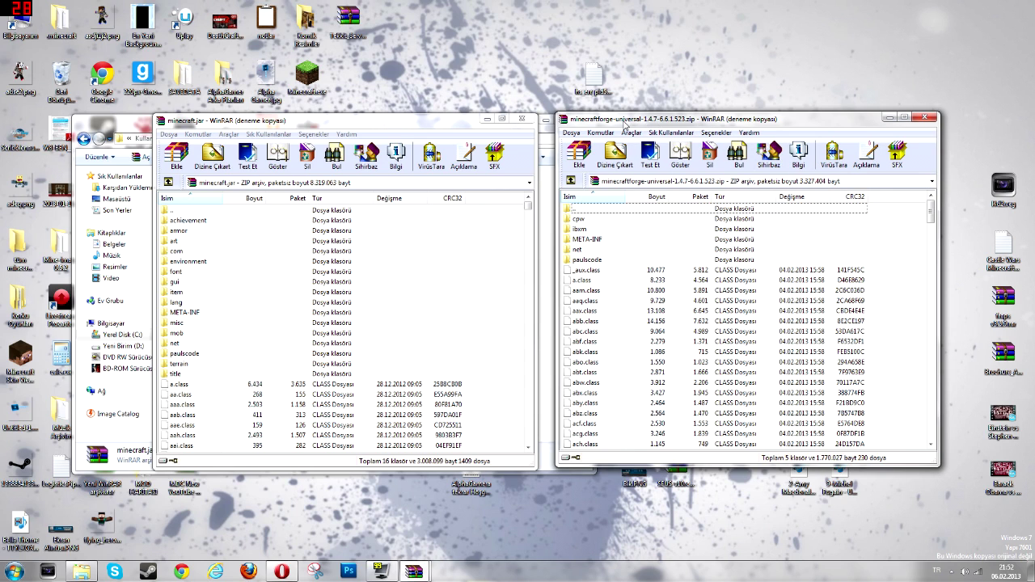
left_click(589, 240)
left_click(891, 232)
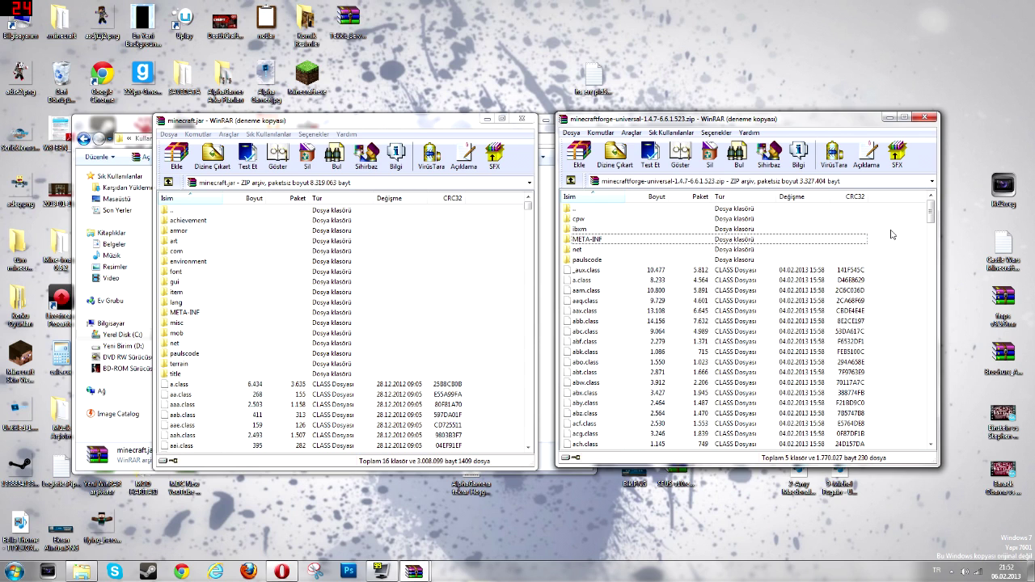
Copy all folders and files from the Forge archive into minecraft.jar, accepting the default archiving options.
left_click_drag(877, 218, 671, 554)
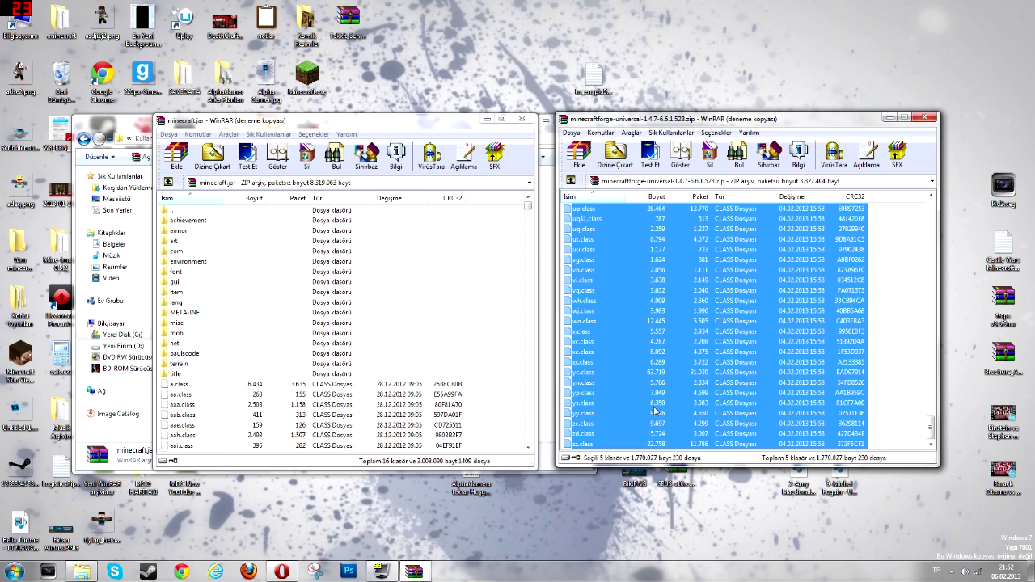
left_click_drag(332, 420, 332, 420)
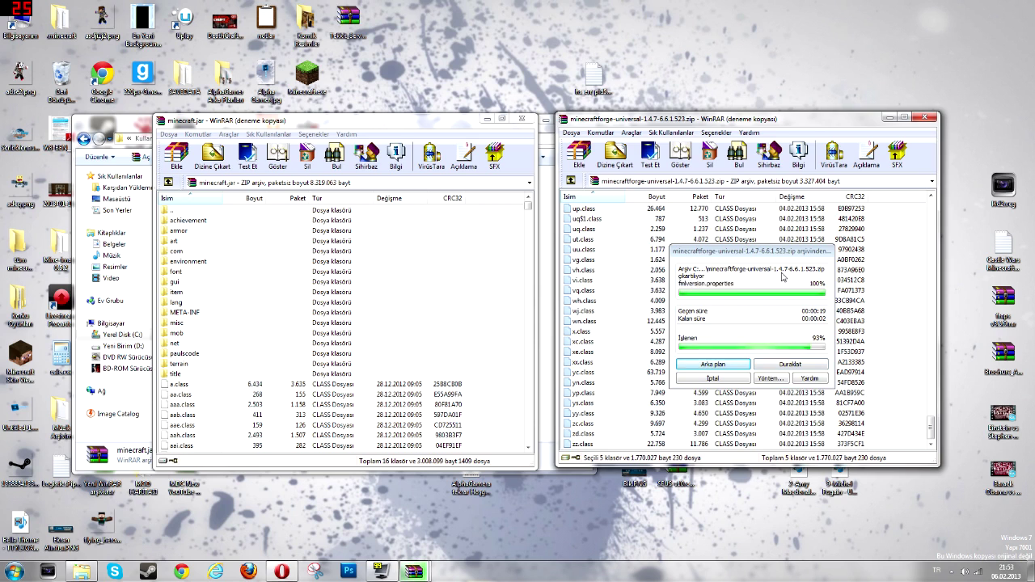
left_click(353, 386)
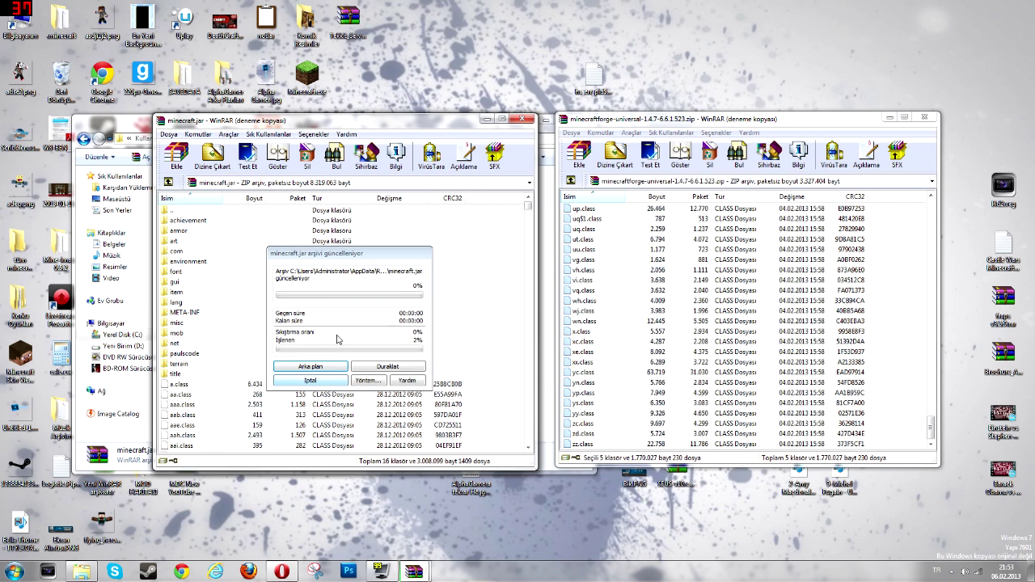
Clear the selection in the Forge archive and delete the META-INF folder from minecraft.jar.
left_click(369, 333)
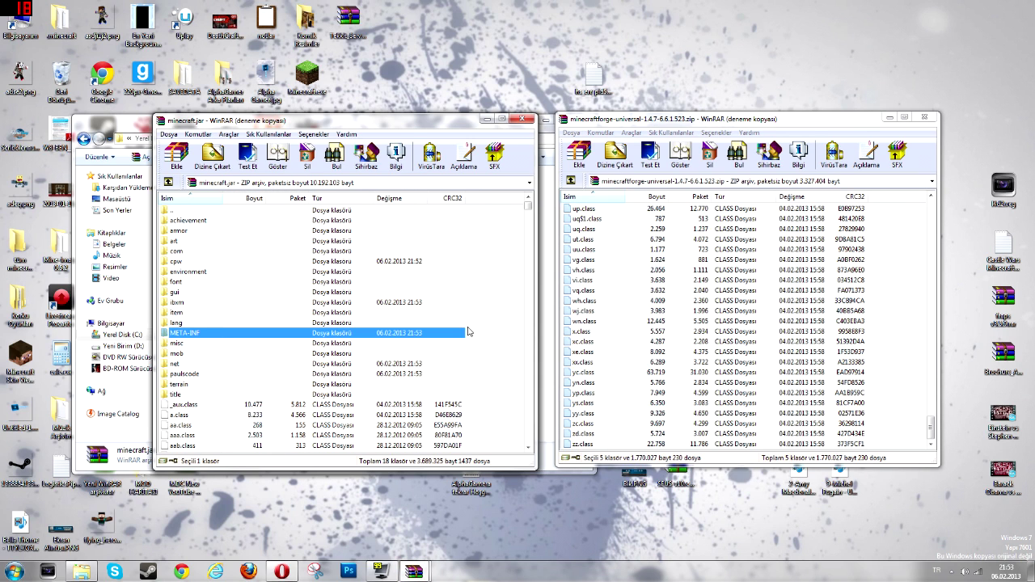
left_click(615, 123)
left_click_drag(932, 367, 936, 194)
left_click(907, 257)
left_click(258, 335)
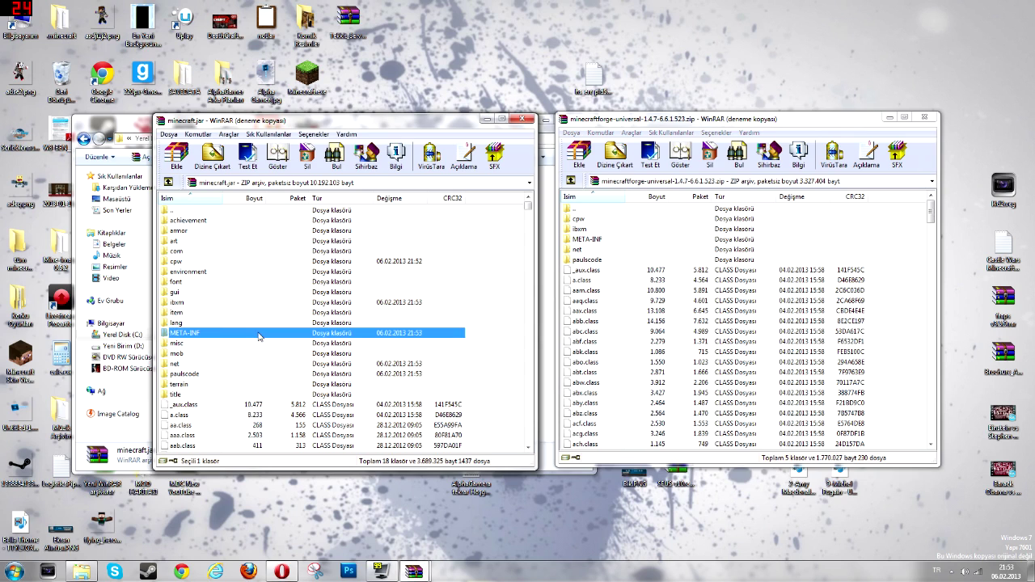
left_click(499, 316)
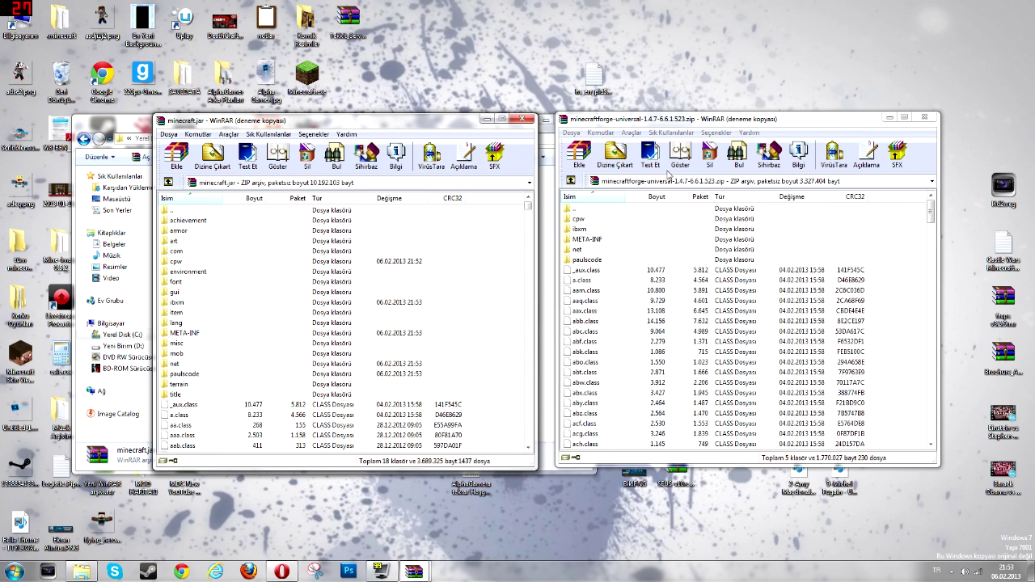
left_click(297, 333)
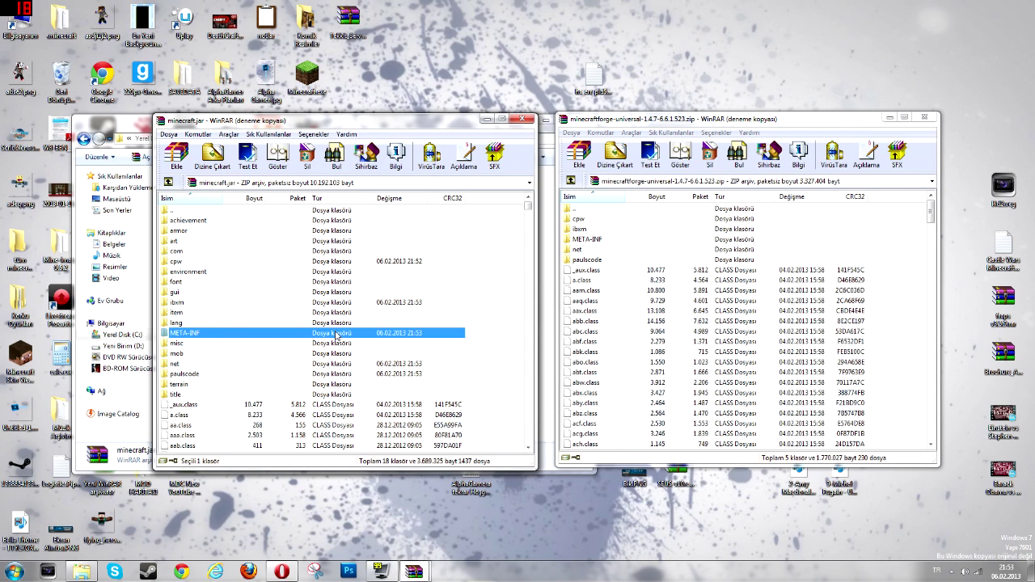
key("Delete")
key("Return")
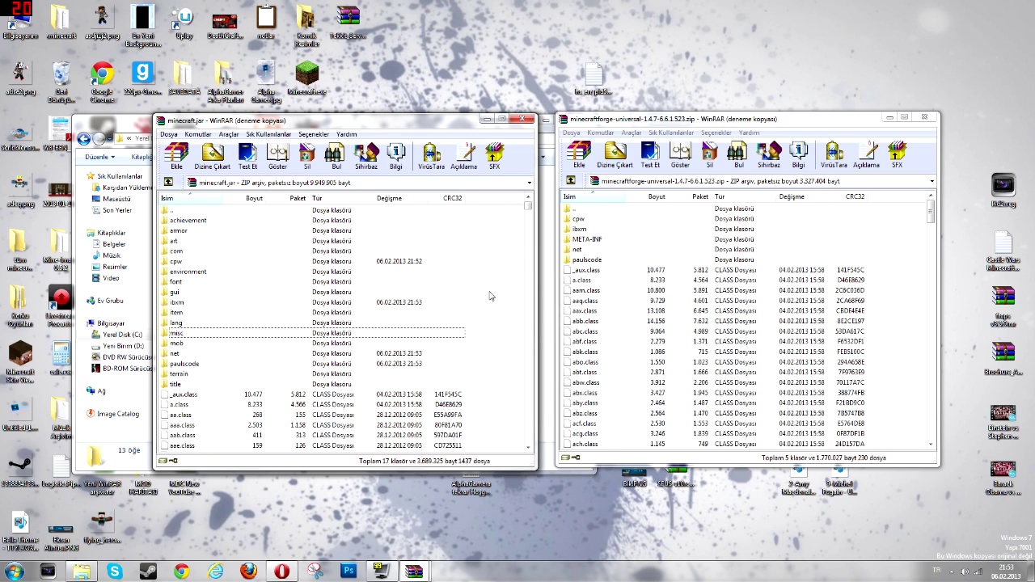
Close the Forge archive and minecraft.jar windows.
left_click(924, 116)
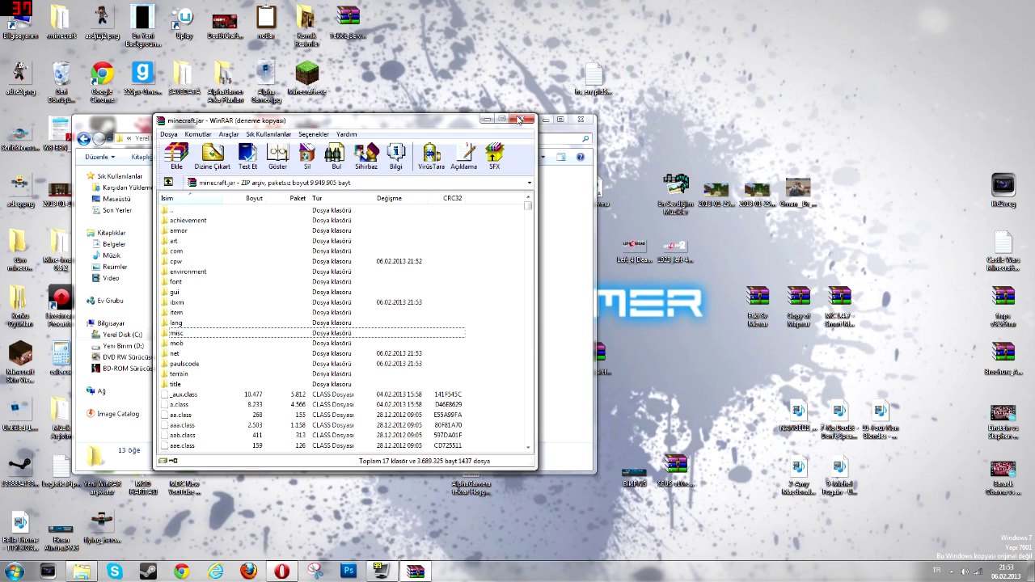
left_click(521, 118)
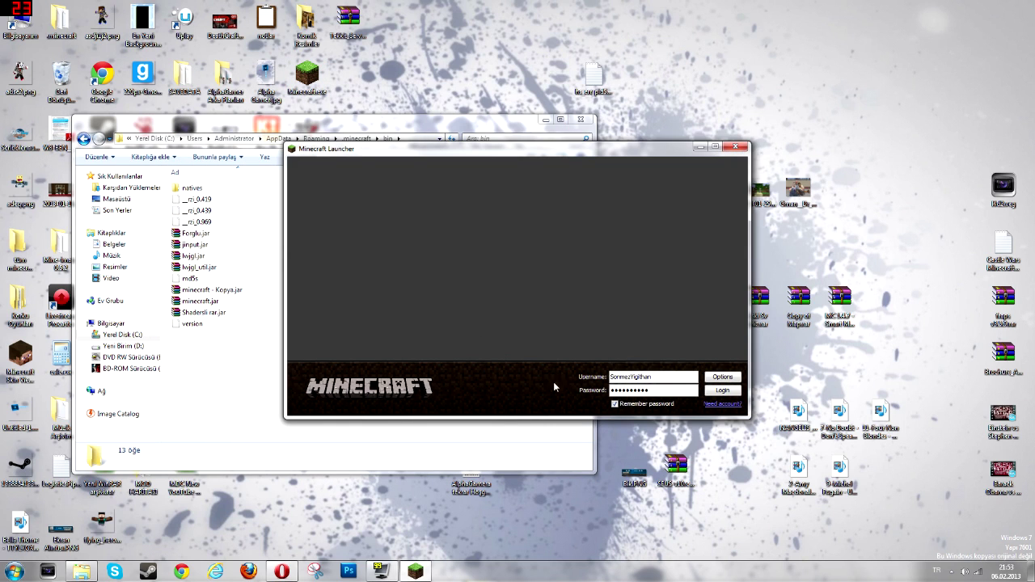
Log in with the remembered account and examine the entries in the mod list, returning to the title screen.
left_click(713, 389)
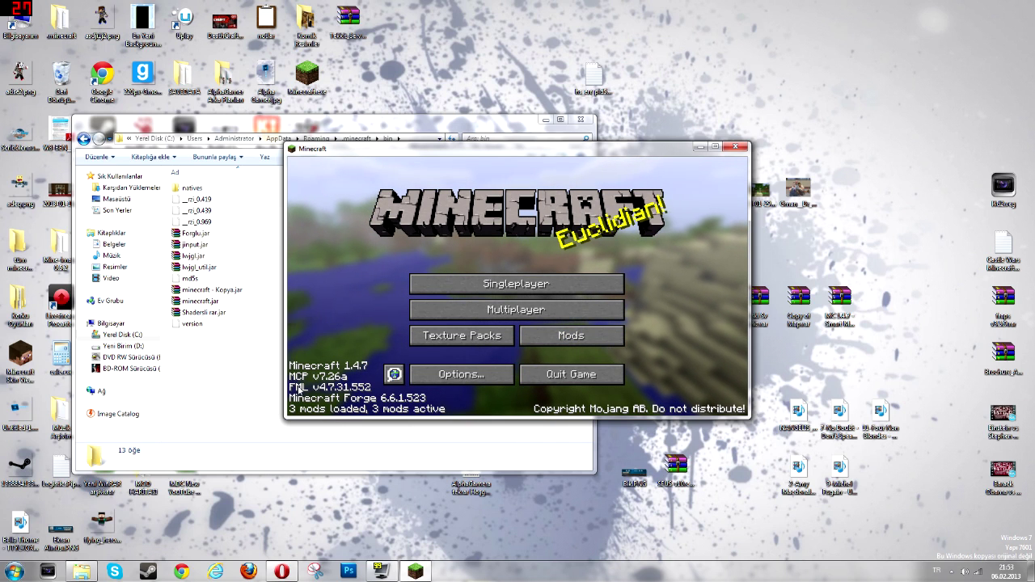
left_click(530, 340)
left_click(326, 264)
left_click(327, 307)
left_click(359, 231)
left_click(350, 277)
left_click(347, 246)
left_click(348, 274)
left_click(347, 313)
left_click(516, 385)
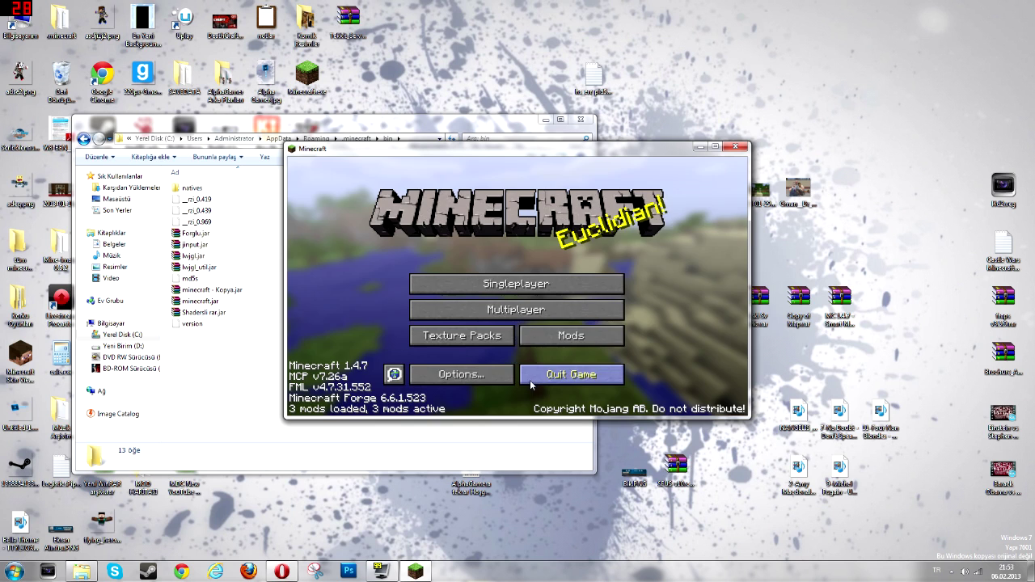
Quit Minecraft and open the mods folder inside .minecraft.
left_click(601, 377)
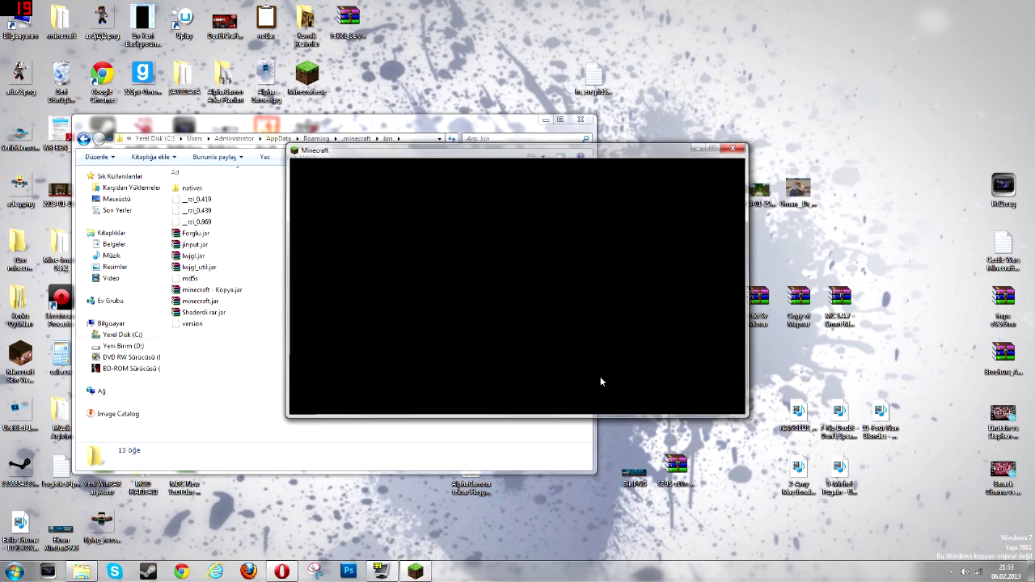
right_click(479, 358)
left_click(510, 415)
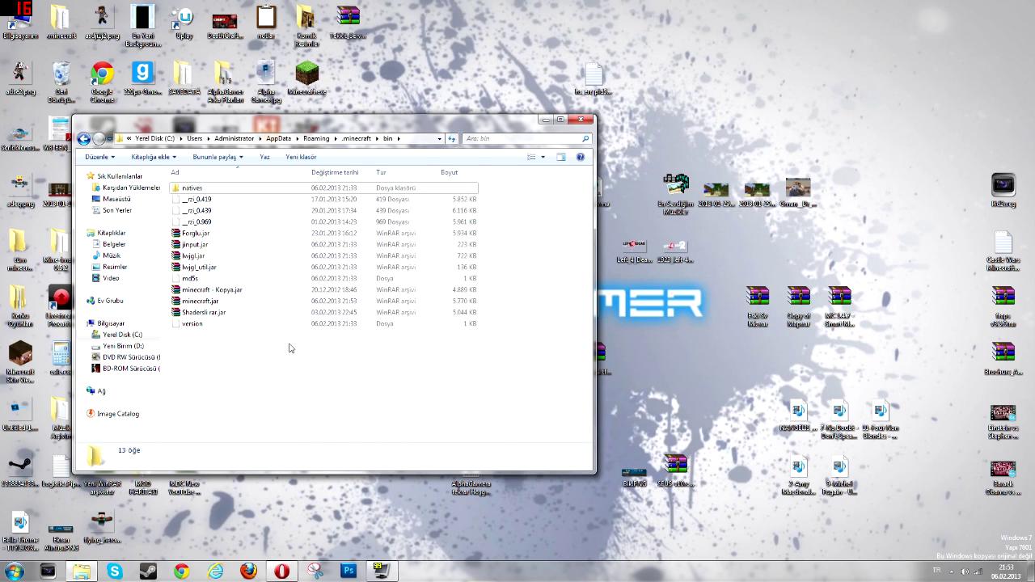
left_click(84, 138)
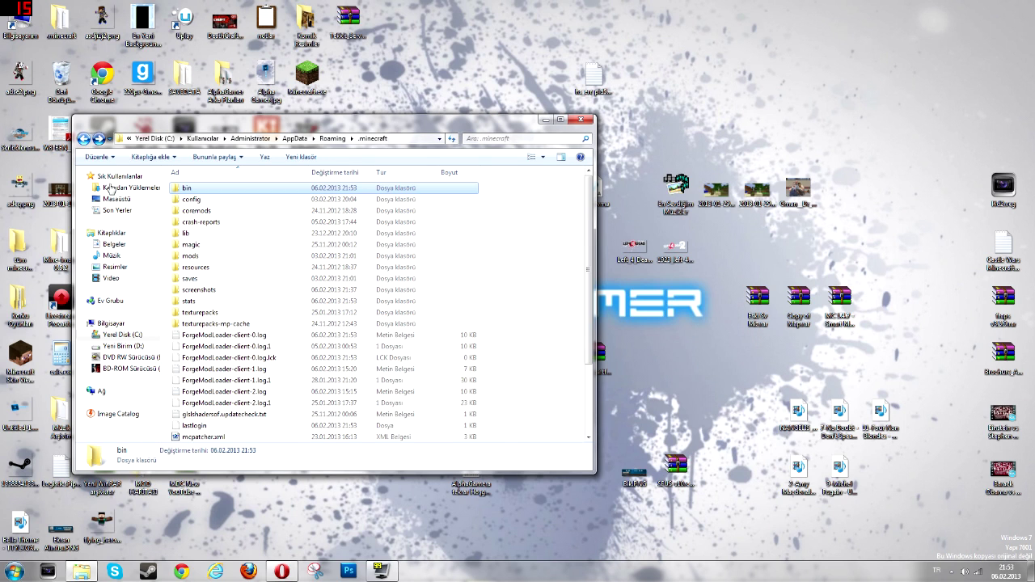
double_click(221, 256)
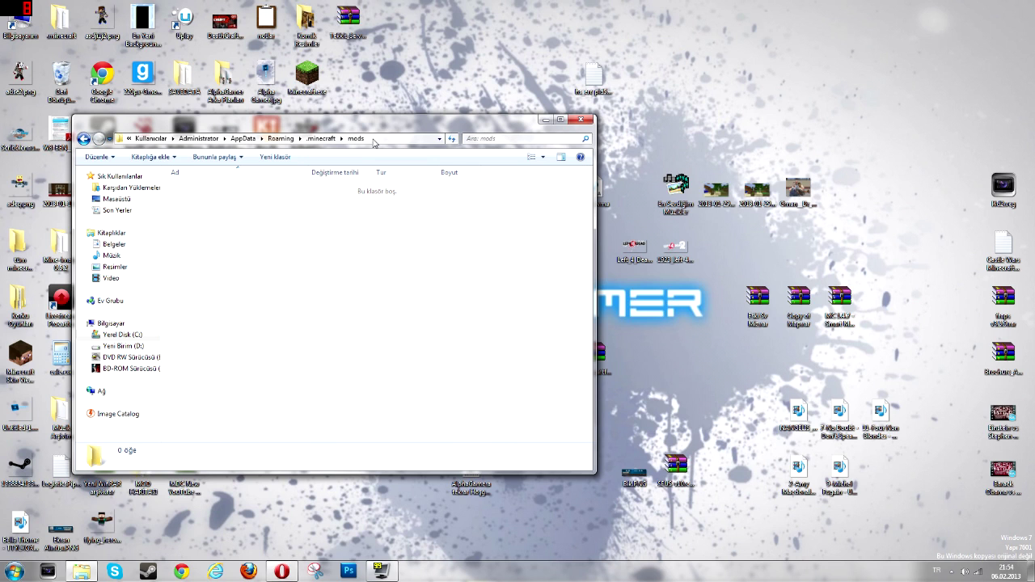
Check the contents of Paintball.zip on the desktop and copy the archive into the mods folder.
mouse_move(432, 122)
left_mouse_down()
mouse_move(358, 123)
mouse_move(474, 122)
mouse_move(269, 126)
mouse_move(402, 131)
mouse_move(566, 512)
mouse_move(573, 409)
left_mouse_up()
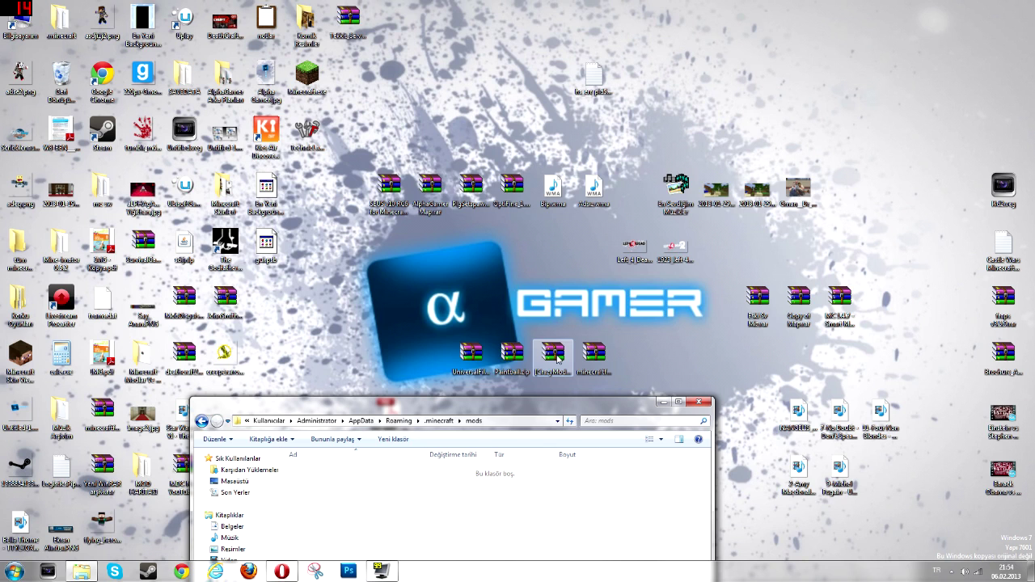
double_click(501, 358)
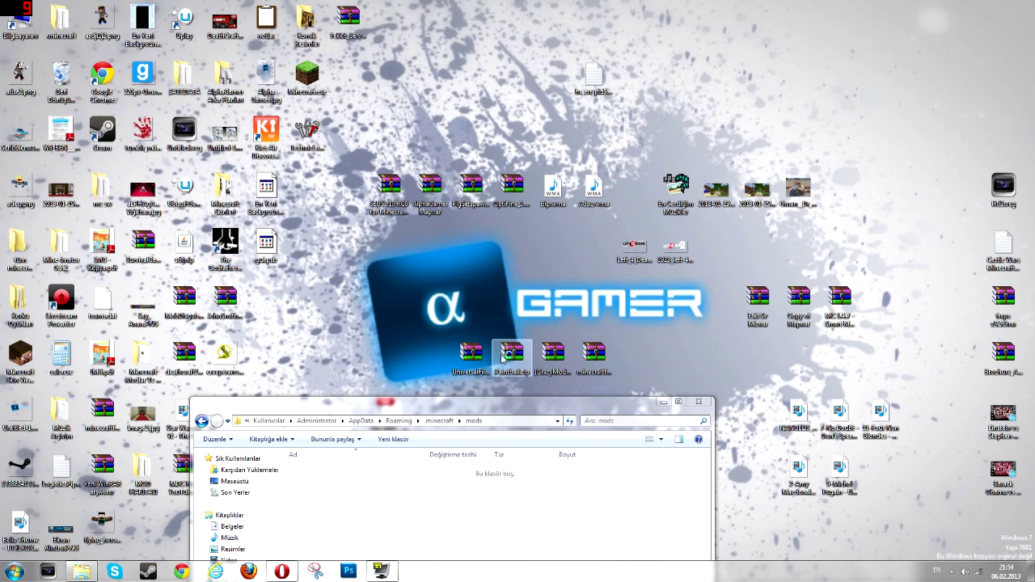
left_click(522, 121)
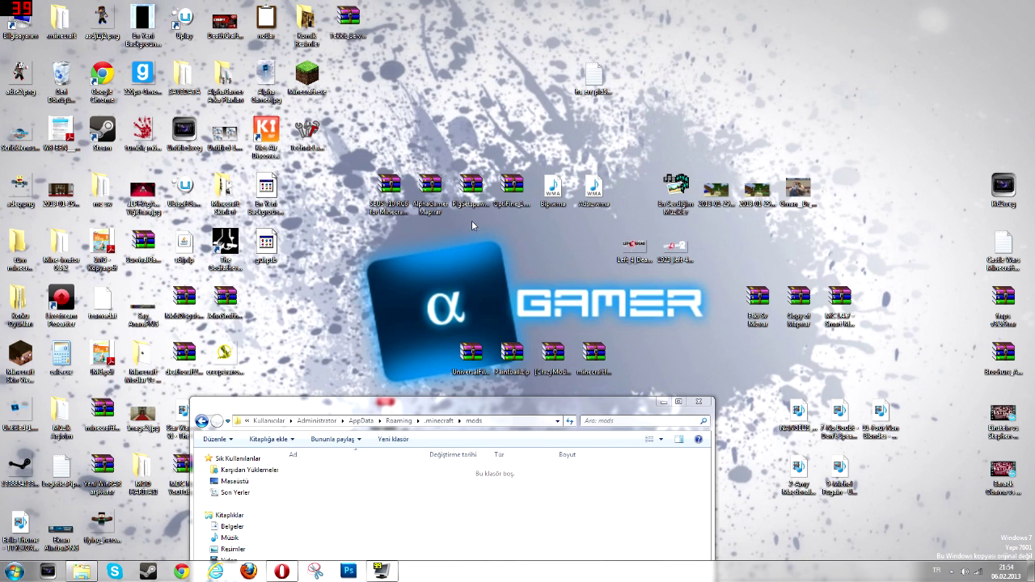
left_click_drag(482, 415, 505, 392)
mouse_move(516, 356)
left_mouse_down()
mouse_move(501, 477)
mouse_move(520, 349)
left_mouse_up()
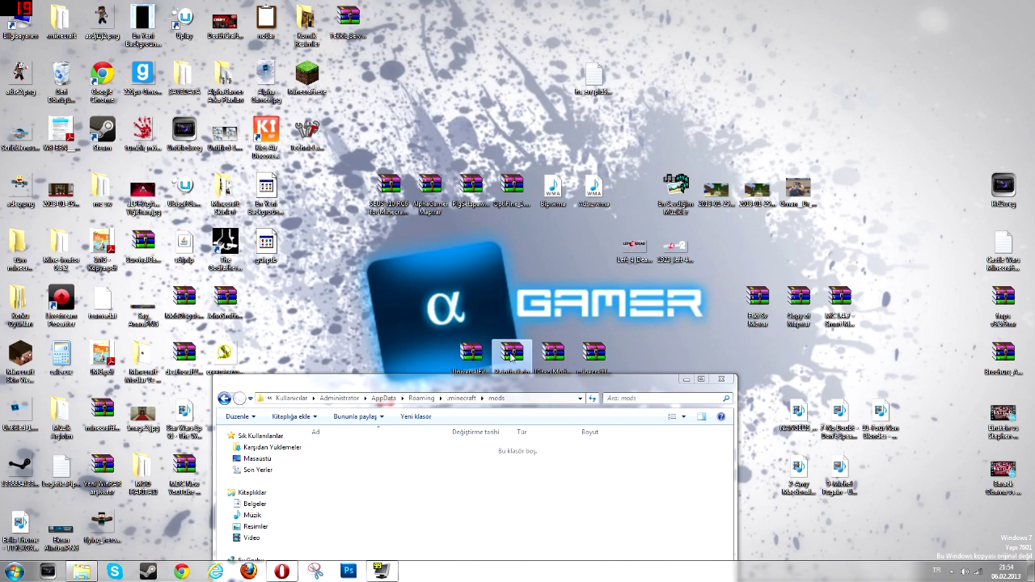
left_click(409, 481)
key("ctrl+v")
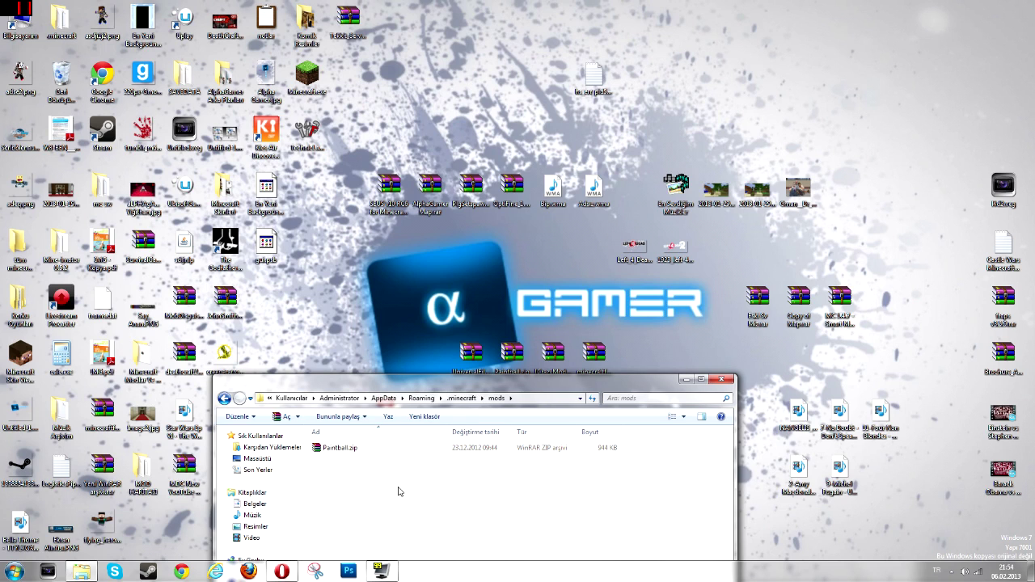
Examine the folders and files inside the [CrazyMod]BMW_Car.zip archive on the desktop and close it.
left_click_drag(403, 388, 398, 430)
double_click(553, 356)
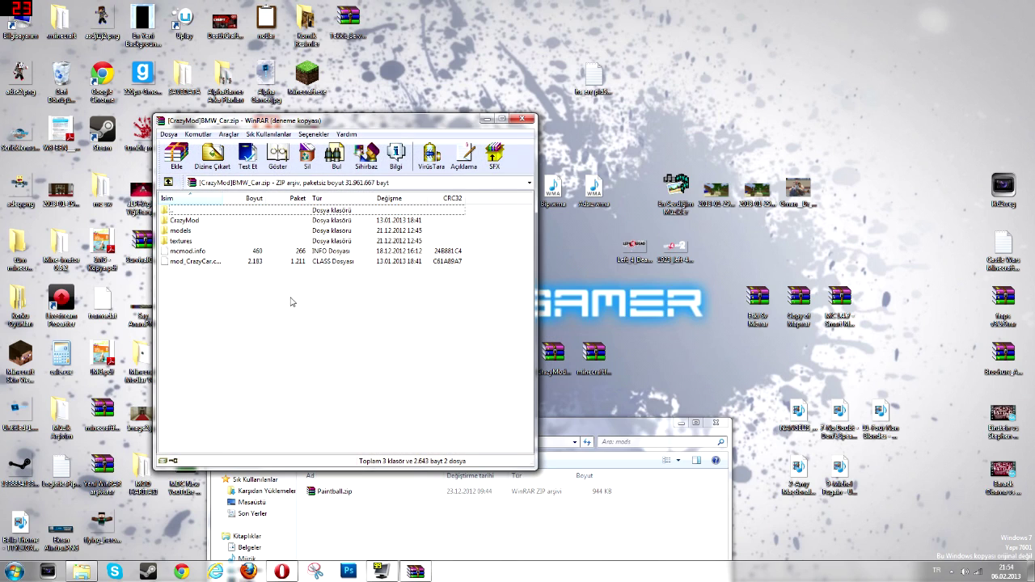
left_click(521, 120)
double_click(553, 356)
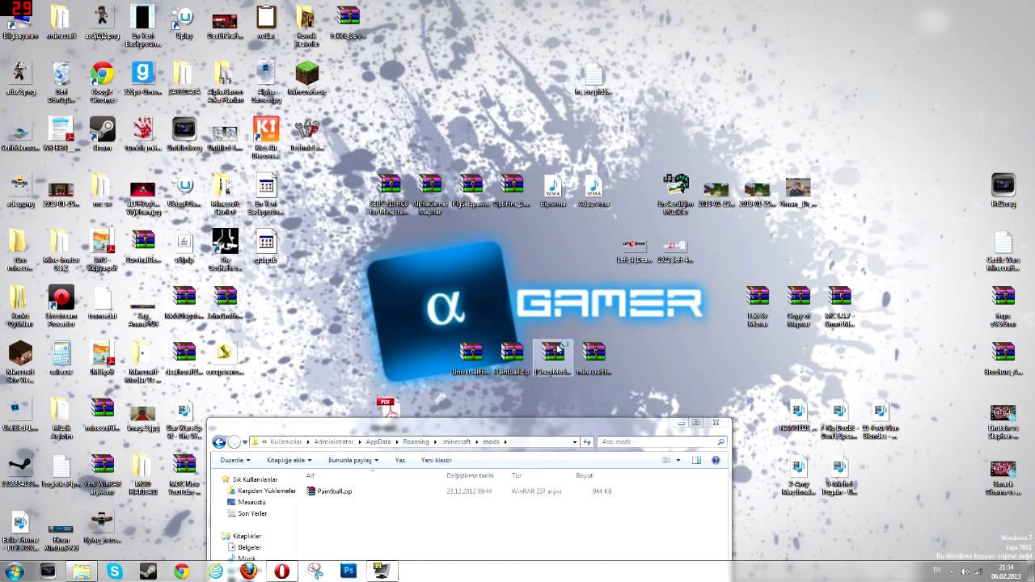
left_click(275, 333)
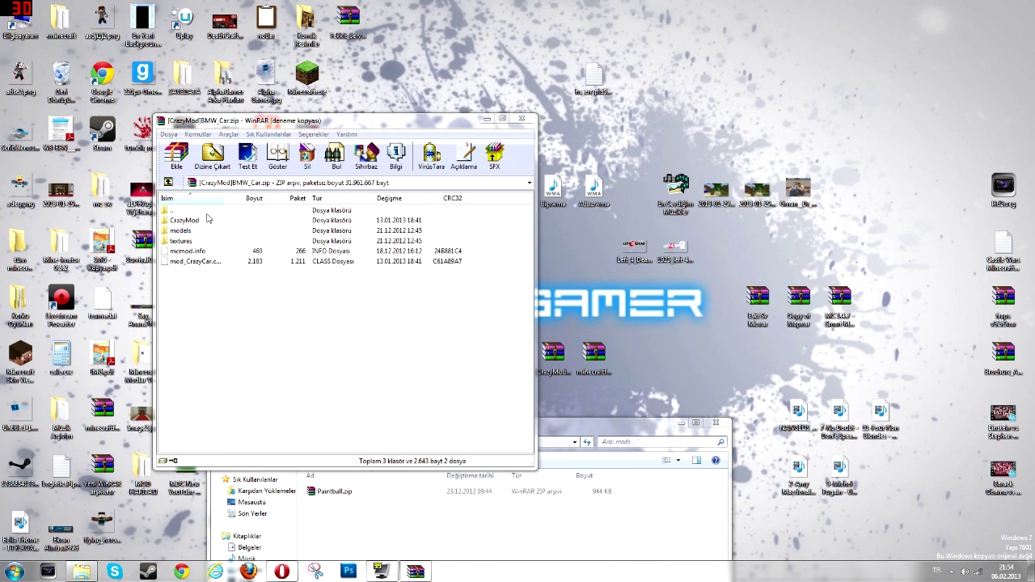
left_click(436, 244)
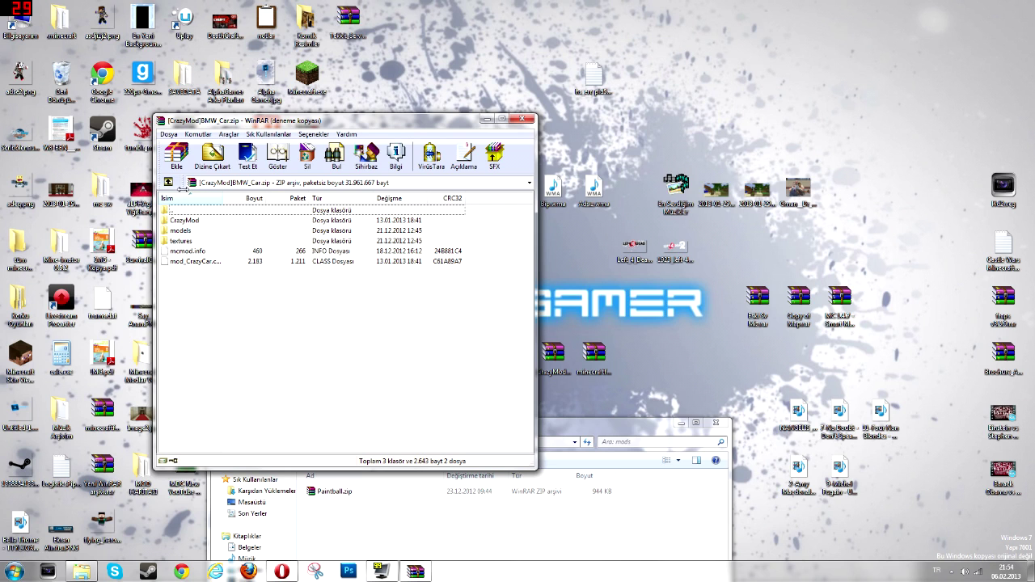
left_click(522, 120)
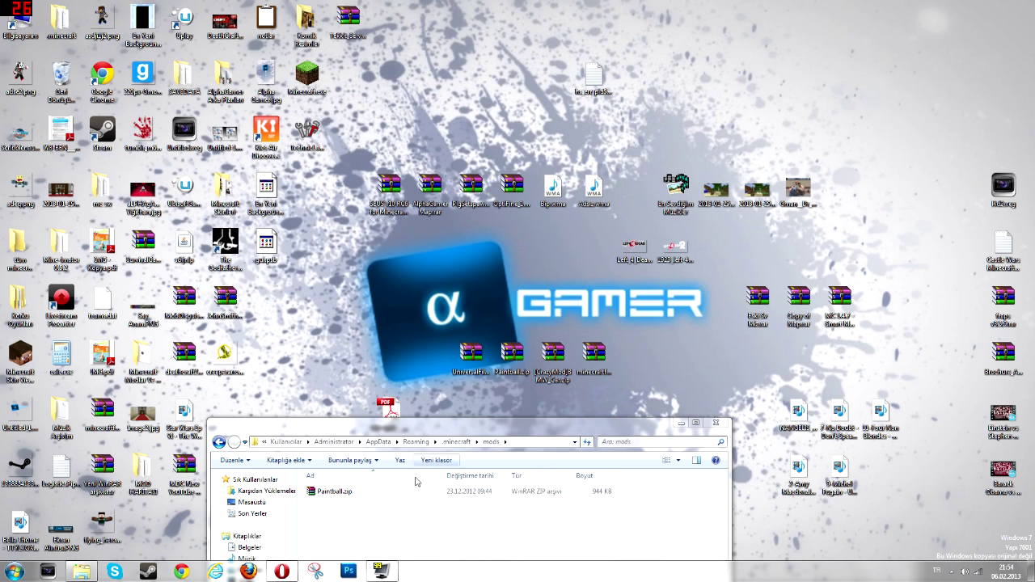
Bring the mods folder window fully into view, start Minecraft and log in with the remembered account.
left_click_drag(519, 431, 530, 181)
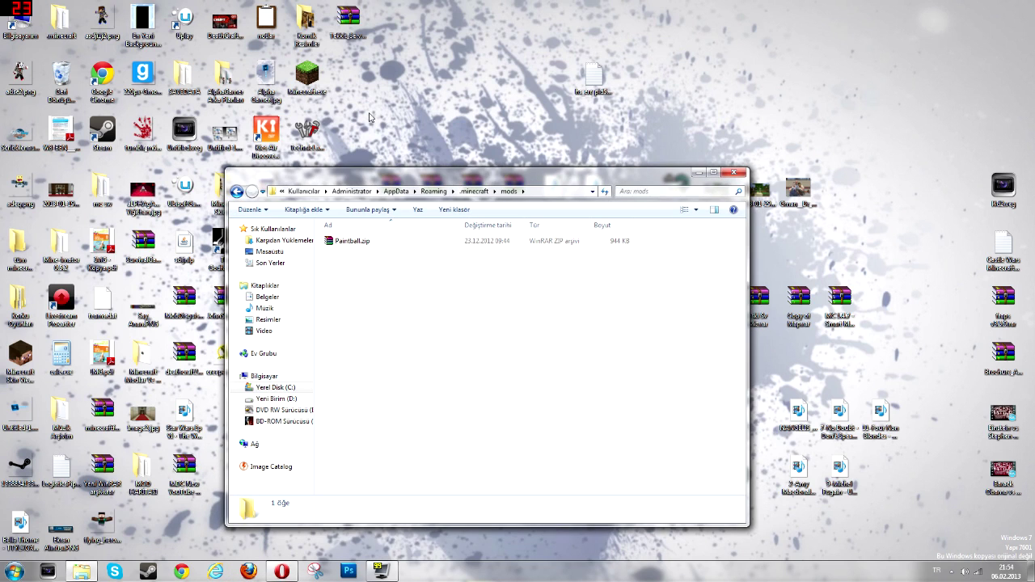
left_click(307, 77)
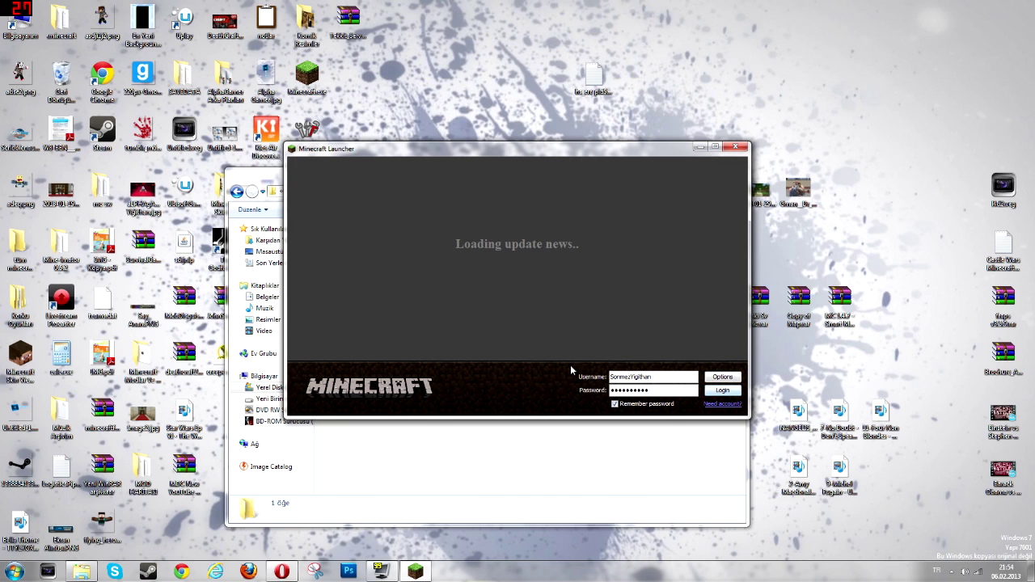
left_click(721, 390)
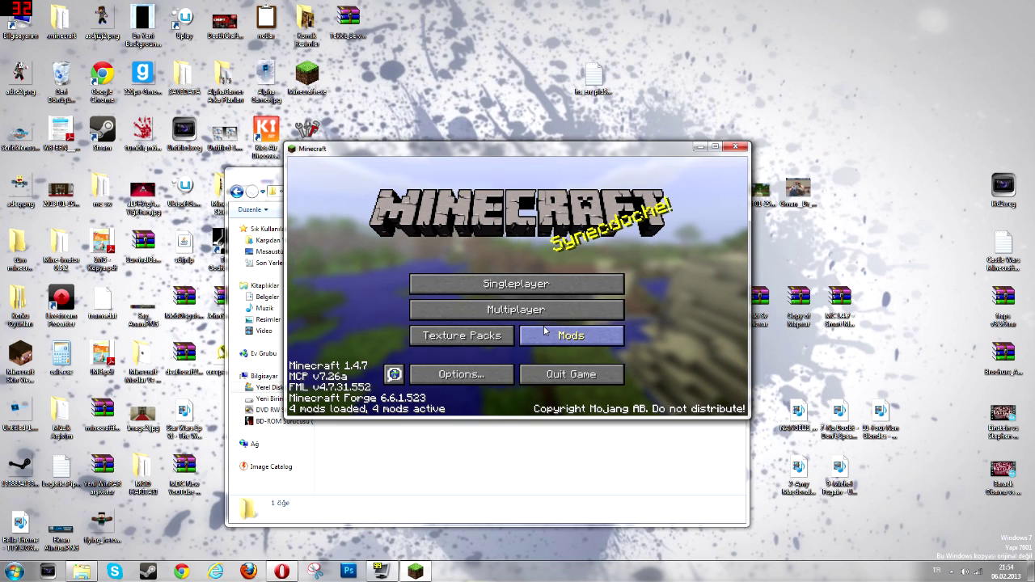
View the Paintball mod's details in the mod list and the singleplayer world list, returning to the title screen.
left_click(544, 331)
left_click(398, 333)
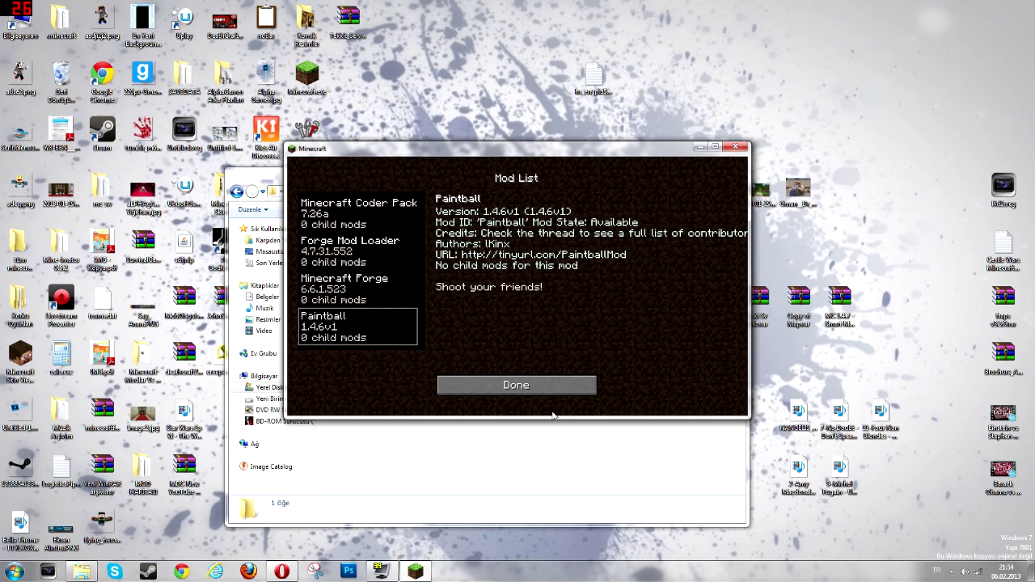
left_click(539, 383)
left_click(517, 283)
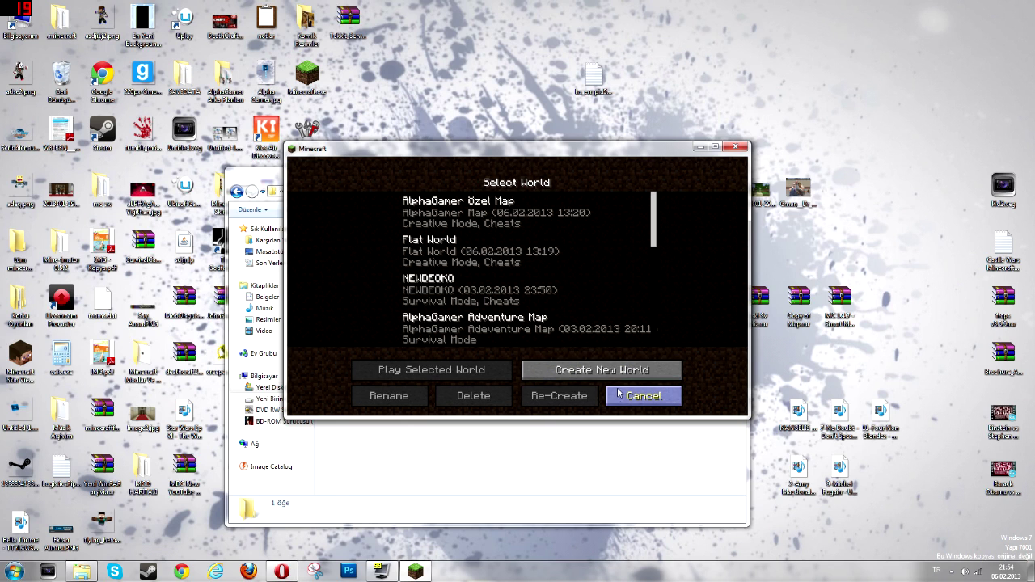
key("Escape")
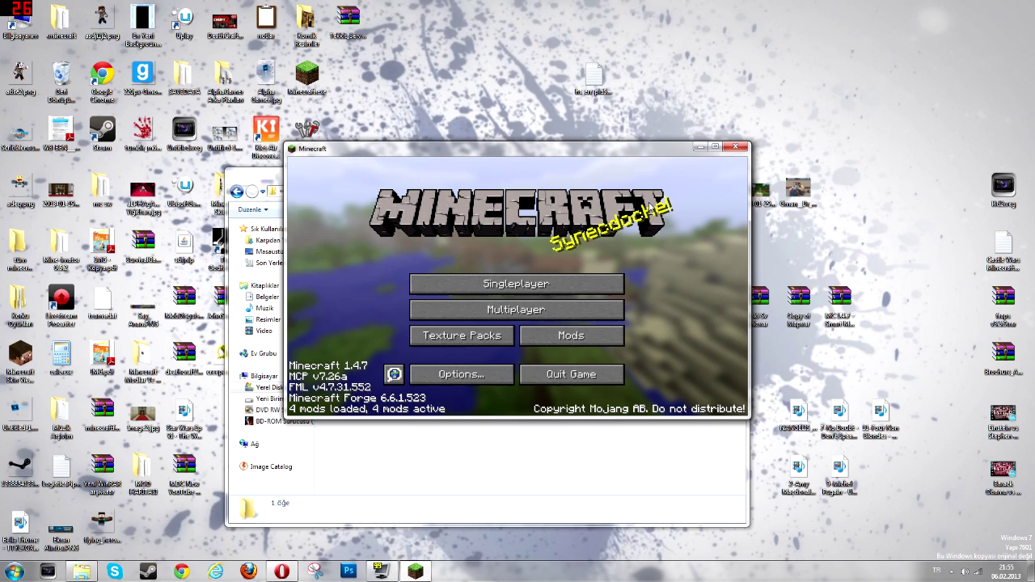
Move the Minecraft window aside to uncover Paintball.zip in the mods folder.
left_click_drag(615, 143, 705, 184)
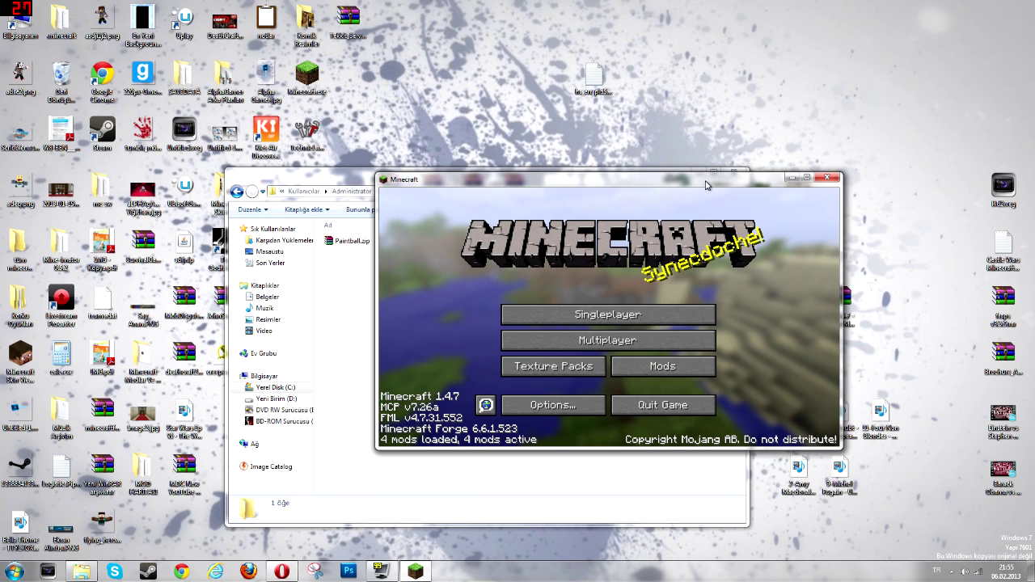
right_click(918, 502)
left_click(888, 396)
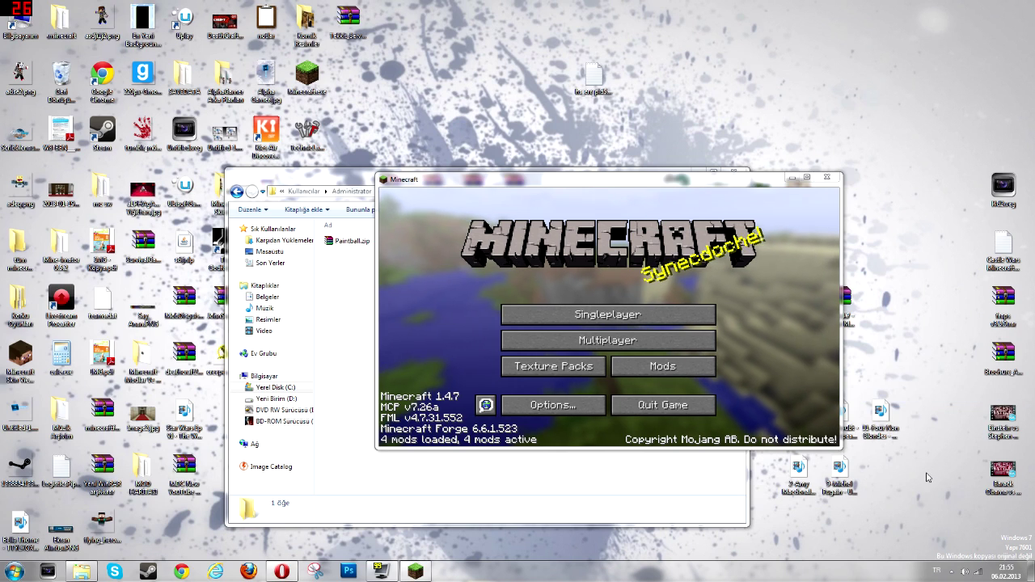
Switch to Opera, request the unmanaged Hamachi download with the conditions of use accepted, then cancel hamachi.msi and close the browser.
left_click(281, 570)
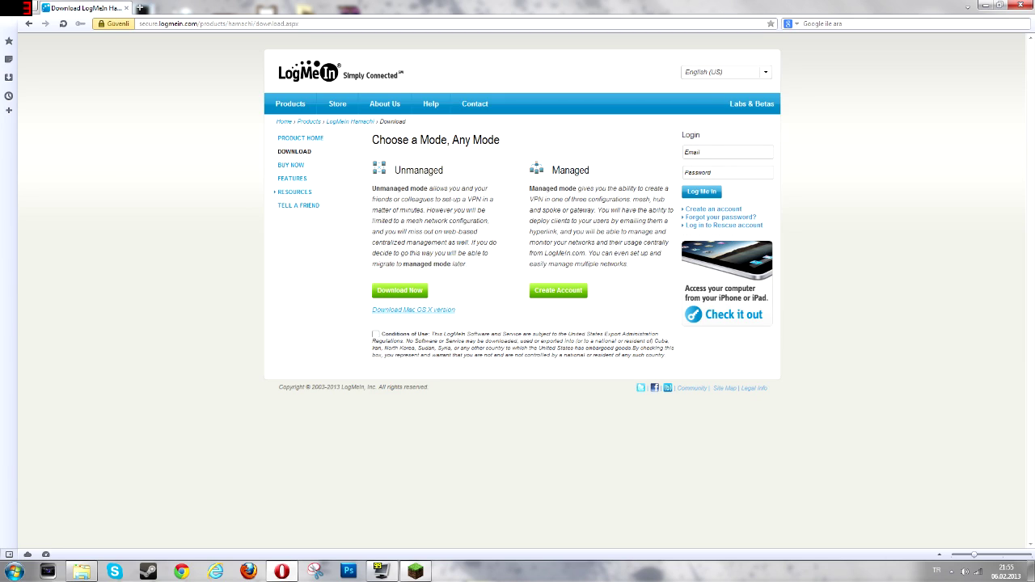
double_click(467, 171)
left_click(451, 176)
left_click_drag(459, 171, 381, 171)
left_click(381, 171)
left_click(409, 290)
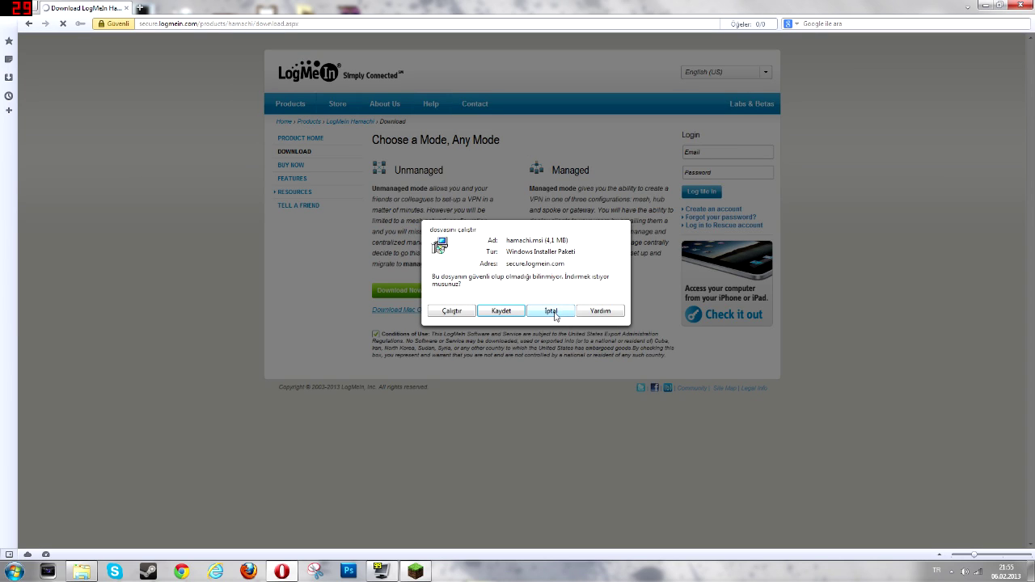
left_click(550, 312)
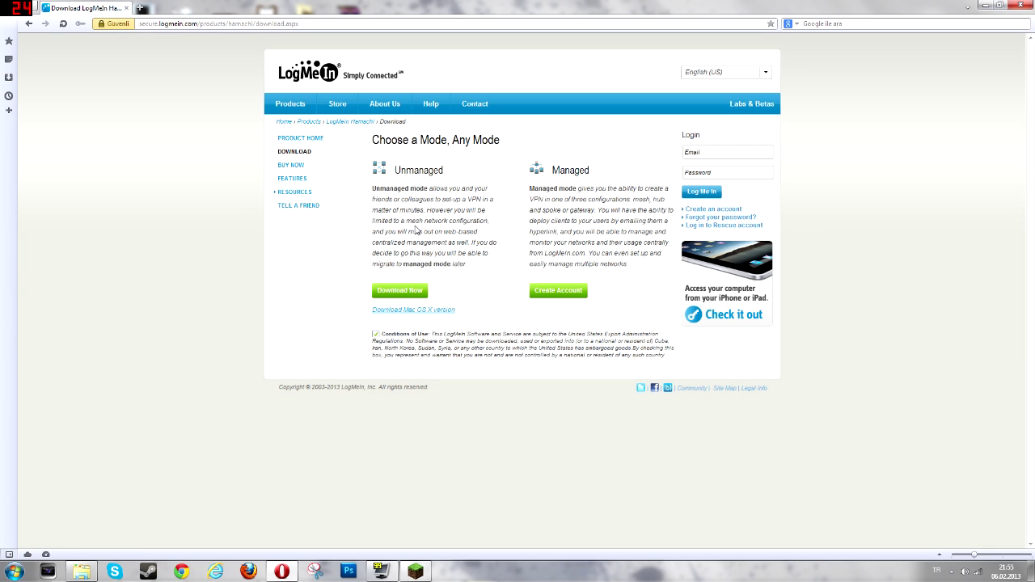
left_click(1021, 6)
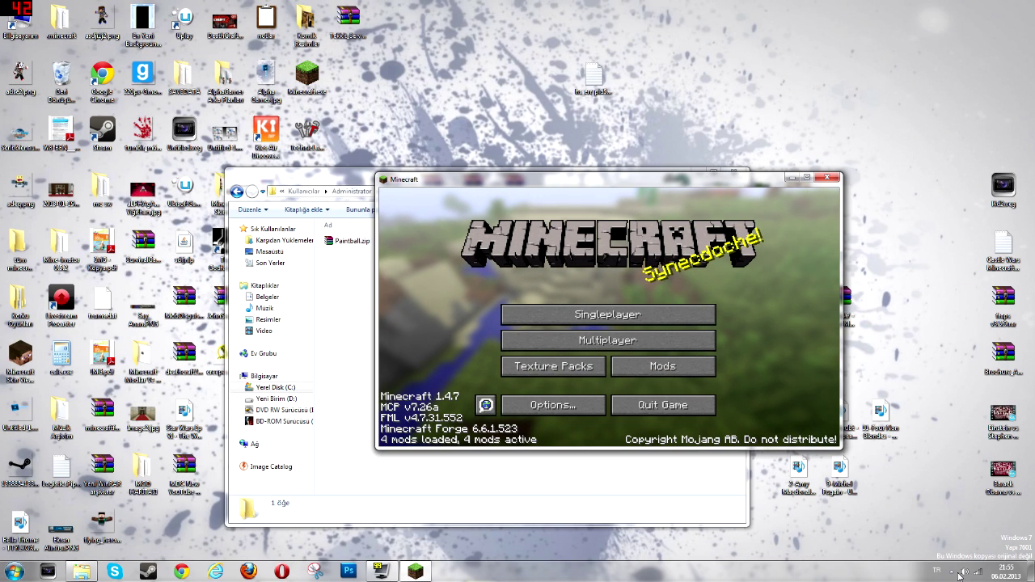
Restore the LogMeIn Hamachi window, place it over the Minecraft window and look through its network list.
left_click(952, 571)
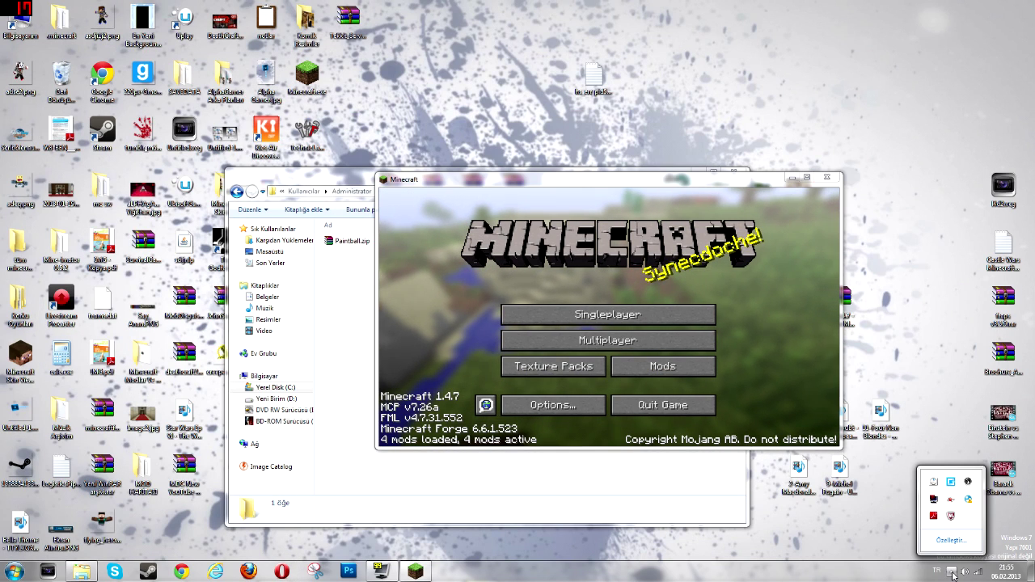
right_click(970, 501)
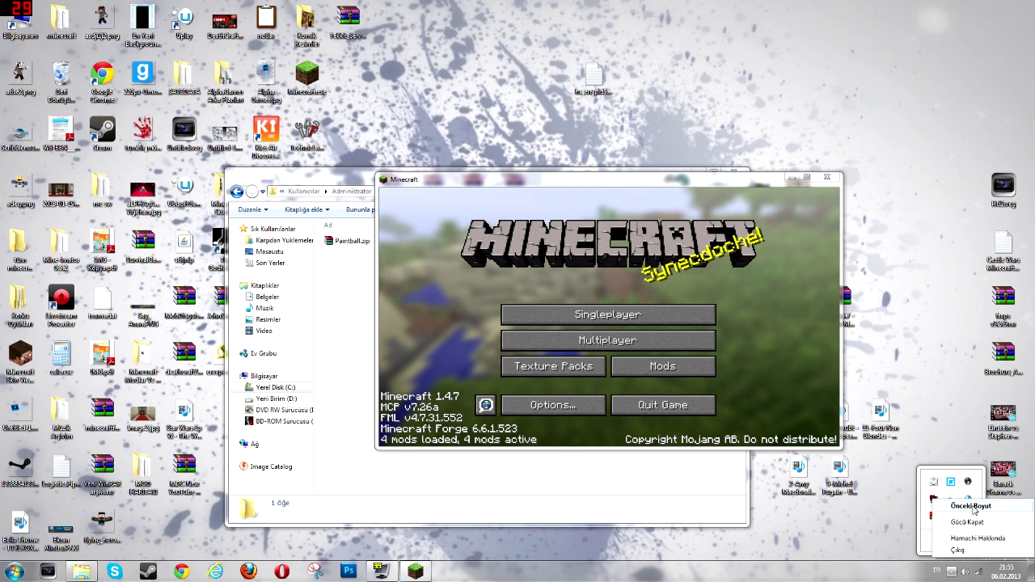
left_click(971, 506)
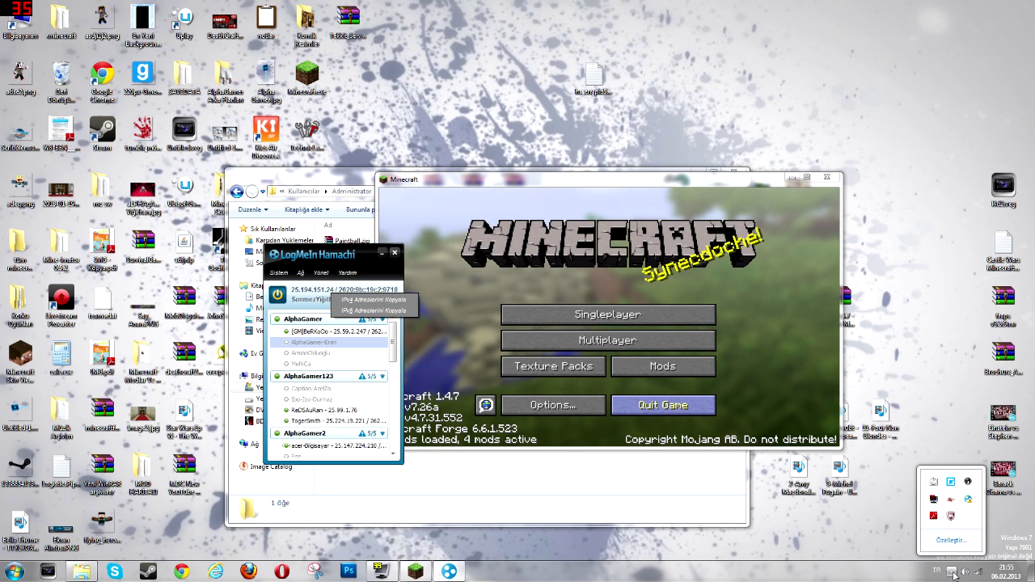
left_click_drag(327, 310, 488, 272)
scroll(477, 316, "down", 10)
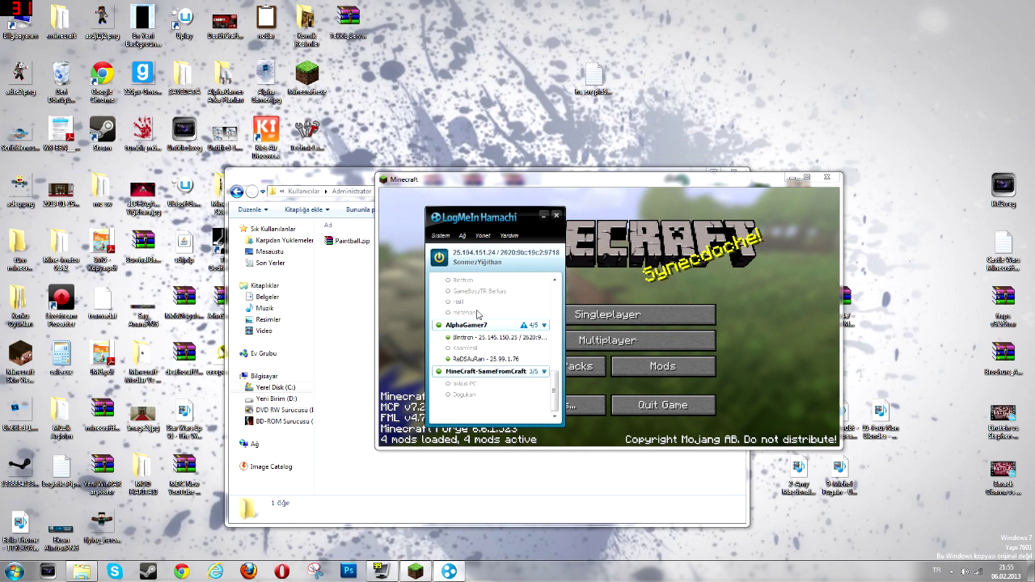
scroll(477, 315, "up", 10)
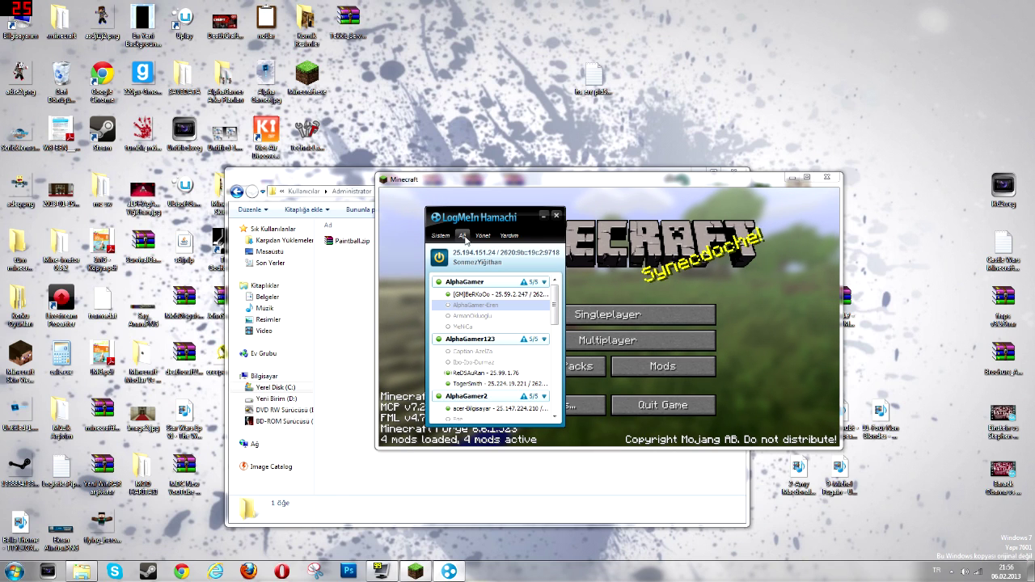
Open the dialog for creating a new Hamachi network.
left_click(462, 236)
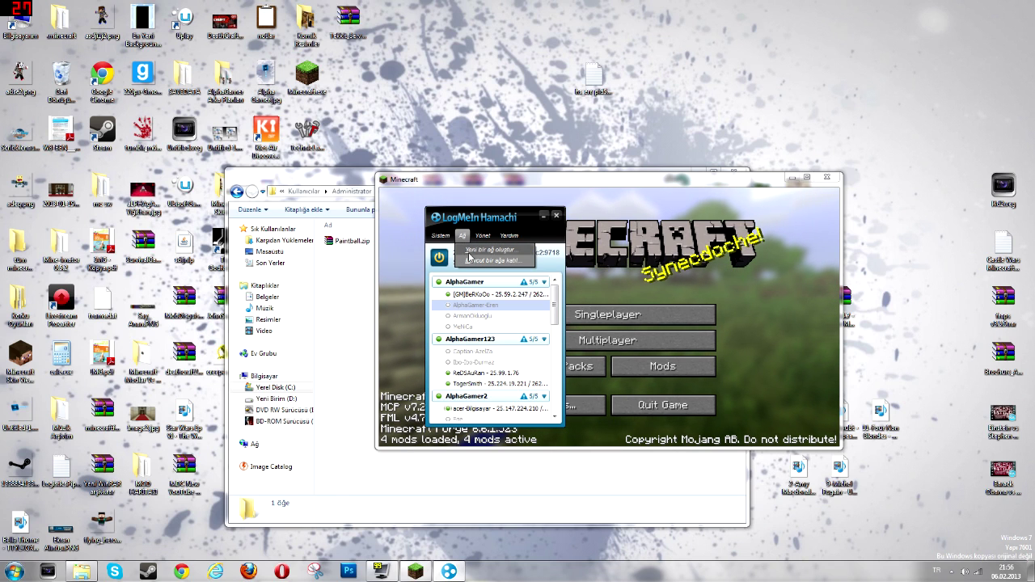
left_click(477, 254)
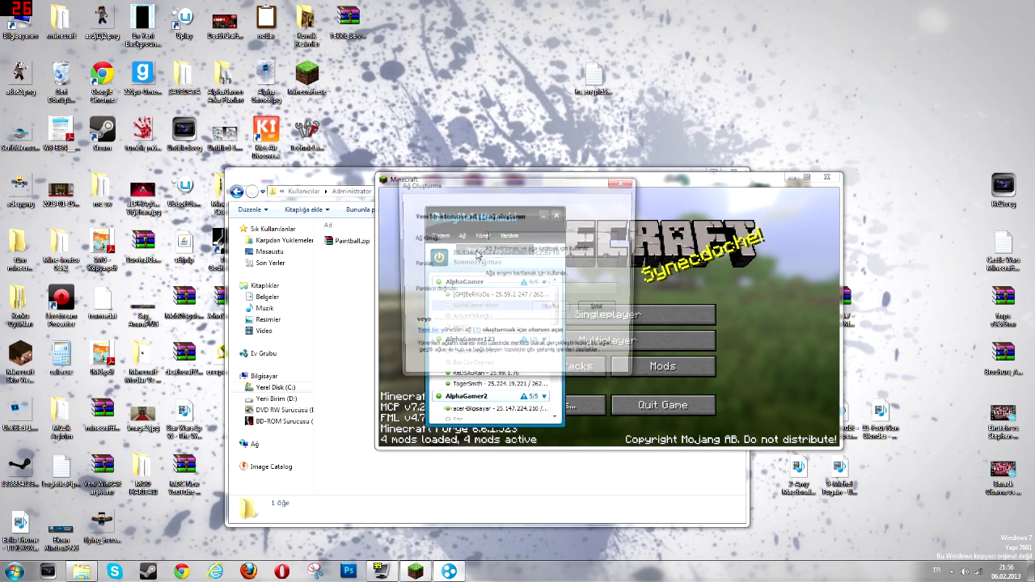